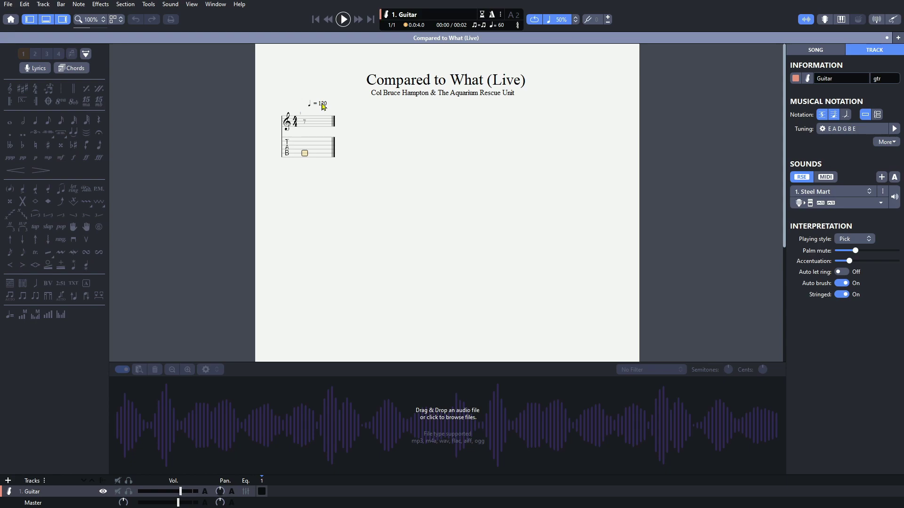
Set the opening tempo marking to 170 bpm in the Automation Editor
double_click(323, 106)
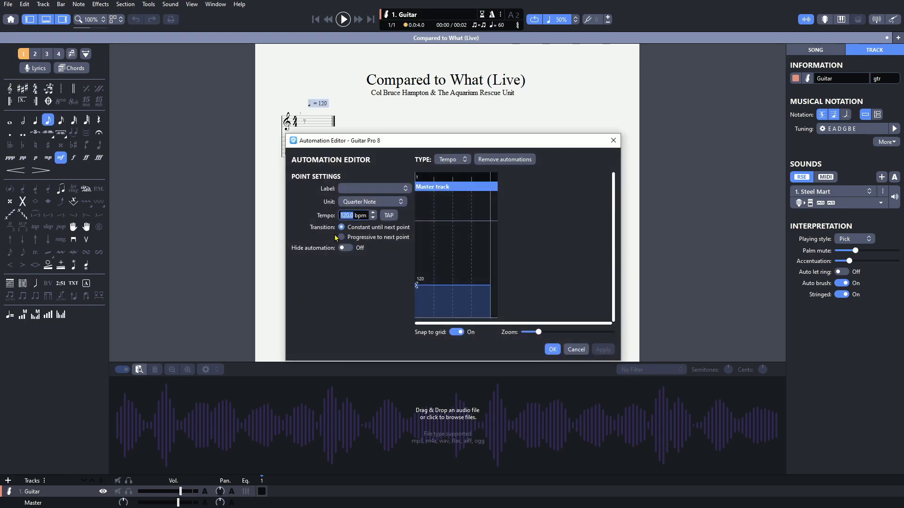
text(170)
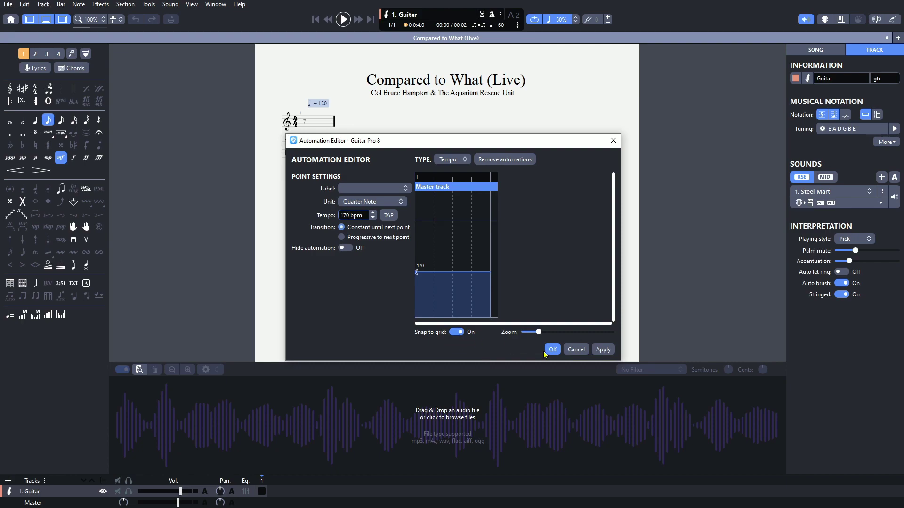
click(550, 349)
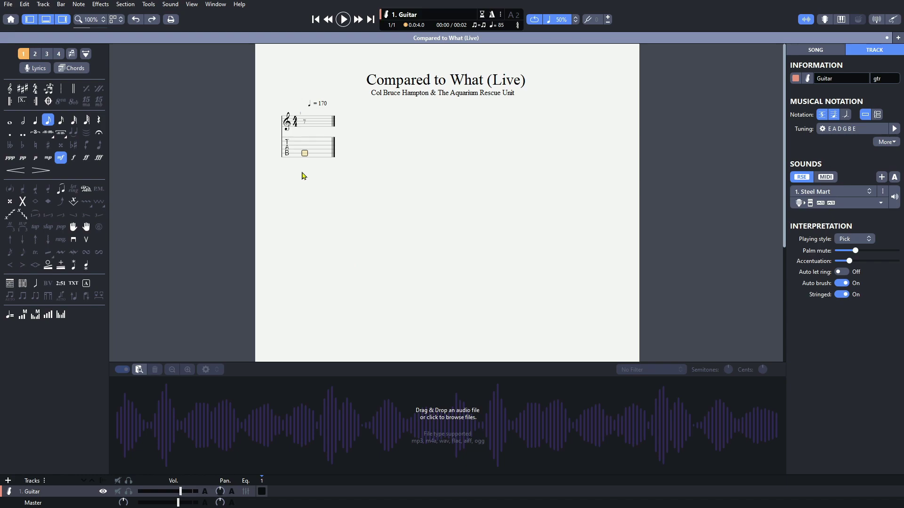
Give the score an F major key signature with one flat
click(22, 88)
click(464, 286)
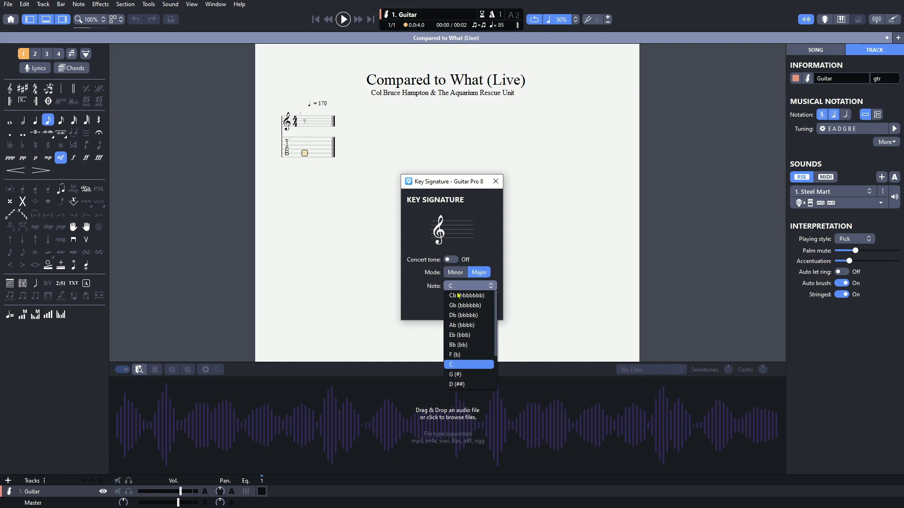
click(463, 355)
click(459, 309)
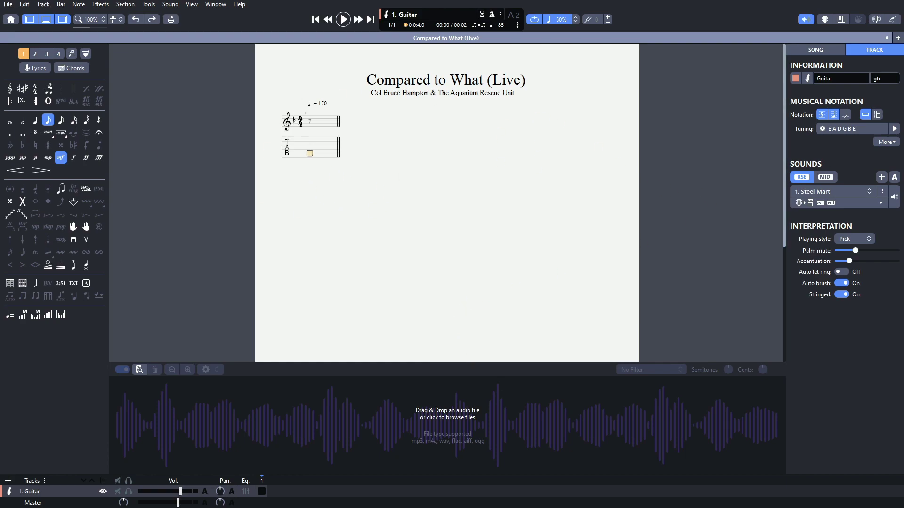
Drag 07 Compared to What.mp3 into the audio track drop zone
drag(0, 224, 175, 430)
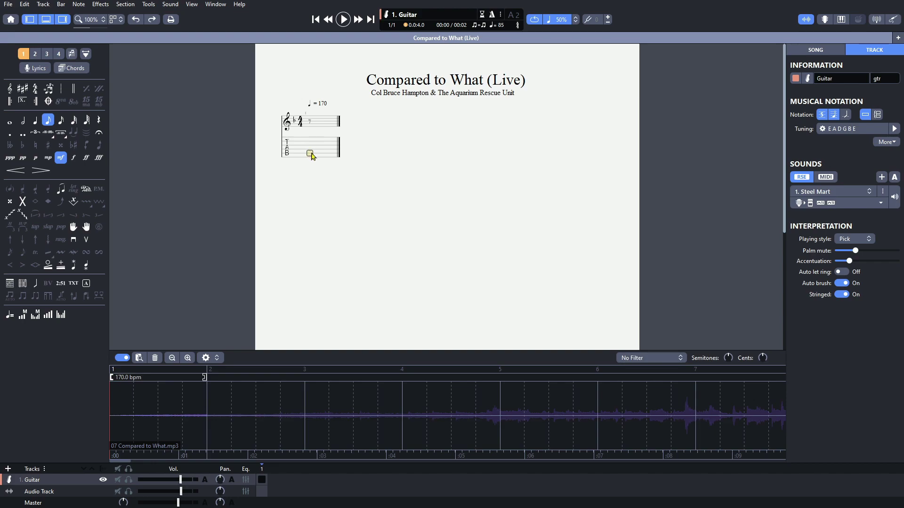
Keep appending empty bars, through 33, 104 and 177, until the score reaches 222
key(Right)
key(Right)
key(Right)
key(Right)
key(Right)
key(Right)
key(Right)
key(Right)
key(Right)
key(Right)
key(Right)
key(Right)
key(Right)
key(Right)
key(Right)
key(Right)
key(Right)
key(Right)
key(Right)
key(Right)
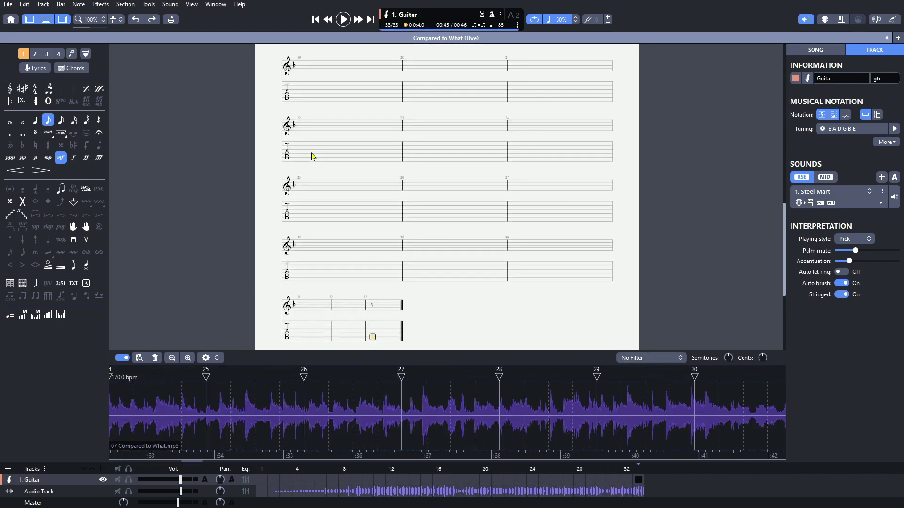
key(Right)
key(Right)
key(Right)
key(Right)
key(Right)
key(Right)
key(Right)
key(Right)
key(Right)
key(Right)
key(Right)
key(Right)
key(Right)
key(Right)
key(Right)
key(Right)
key(Right)
key(Right)
key(Right)
key(Right)
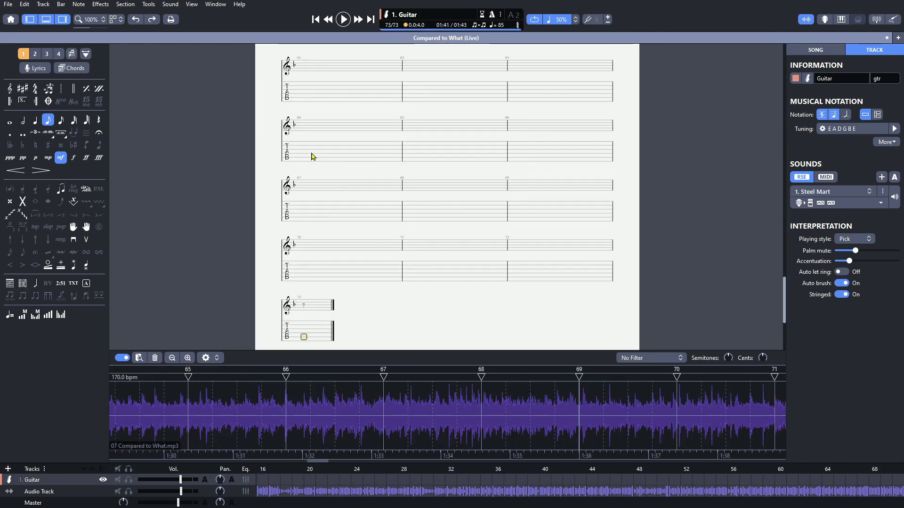
key(Right)
key(Right)
key(Right)
key(Right)
key(Right)
key(Right)
key(Right)
key(Right)
key(Right)
key(Right)
key(Right)
key(Right)
key(Right)
key(Right)
key(Right)
key(Right)
key(Right)
key(Right)
key(Right)
key(Right)
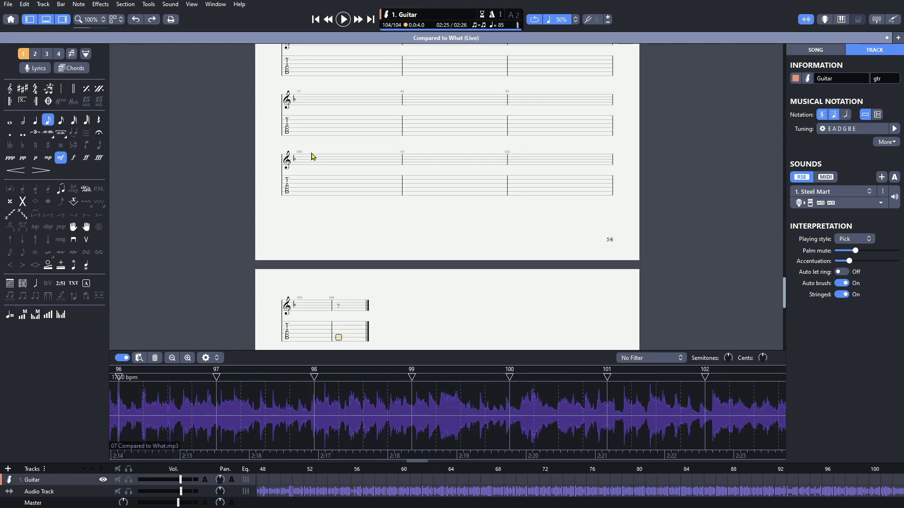
key(Right)
key(Right)
key(Right)
key(Right)
key(Right)
key(Right)
key(Right)
key(Right)
key(Right)
key(Right)
key(Right)
key(Right)
key(Right)
key(Right)
key(Right)
key(Right)
key(Right)
key(Right)
key(Right)
key(Right)
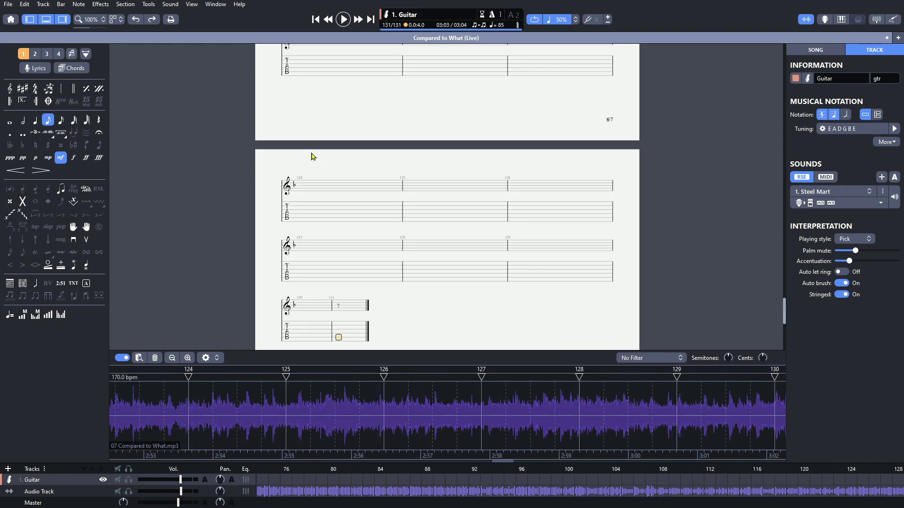
key(Right)
key(Right)
key(Right)
key(Right)
key(Right)
key(Right)
key(Right)
key(Right)
key(Right)
key(Right)
key(Right)
key(Right)
key(Right)
key(Right)
key(Right)
key(Right)
key(Right)
key(Right)
key(Right)
key(Right)
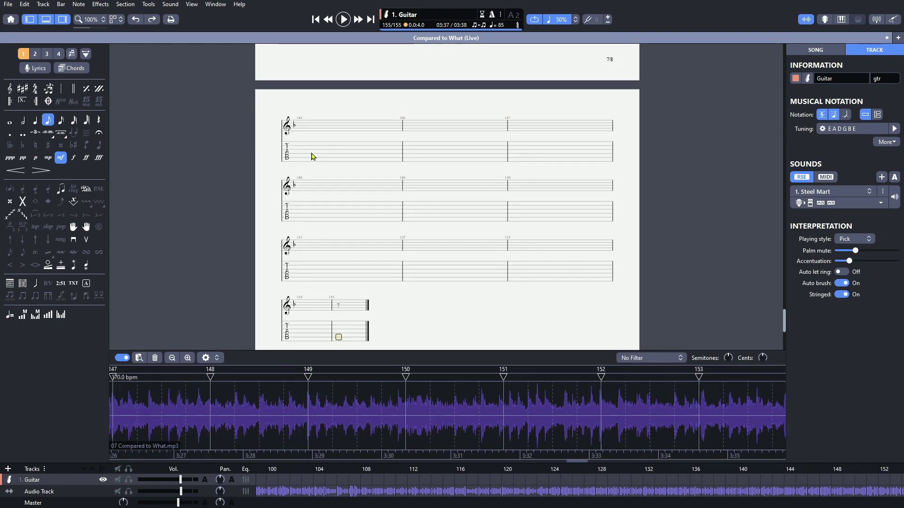
key(Right)
key(Right)
key(Right)
key(Right)
key(Right)
key(Right)
key(Right)
key(Right)
key(Right)
key(Right)
key(Right)
key(Right)
key(Right)
key(Right)
key(Right)
key(Right)
key(Right)
key(Right)
key(Right)
key(Right)
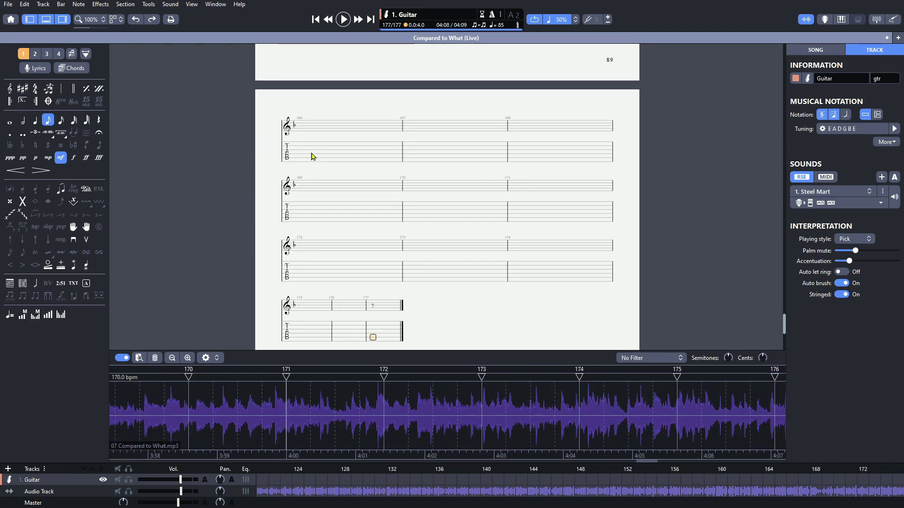
key(Right)
key(Right)
key(Right)
key(Right)
key(Right)
key(Right)
key(Right)
key(Right)
key(Right)
key(Right)
key(Right)
key(Right)
key(Right)
key(Right)
key(Right)
key(Right)
key(Right)
key(Right)
key(Right)
key(Right)
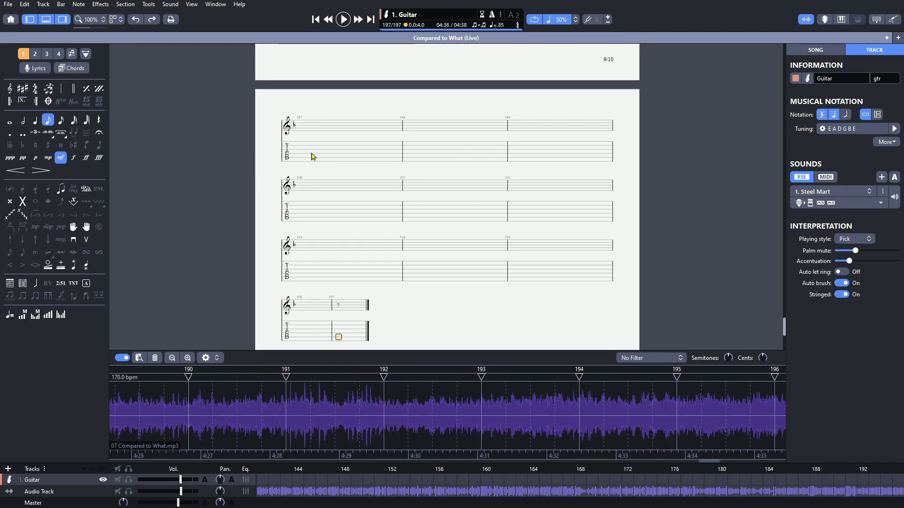
key(Right)
key(Right)
key(Right)
key(Right)
key(Right)
key(Right)
key(Right)
key(Right)
key(Right)
key(Right)
key(Right)
key(Right)
key(Right)
key(Right)
key(Right)
key(Right)
key(Right)
key(Right)
key(Right)
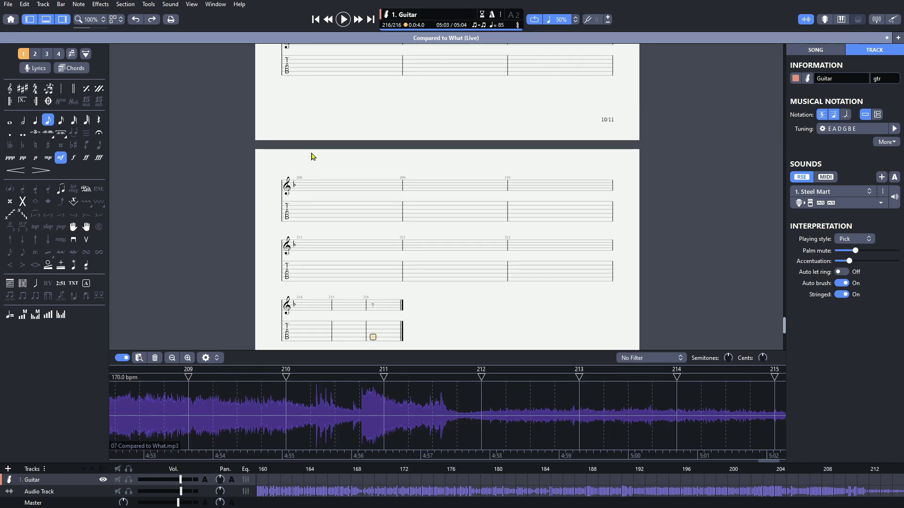
key(Right)
key(Right)
key(Right)
key(Right)
key(Right)
key(Right)
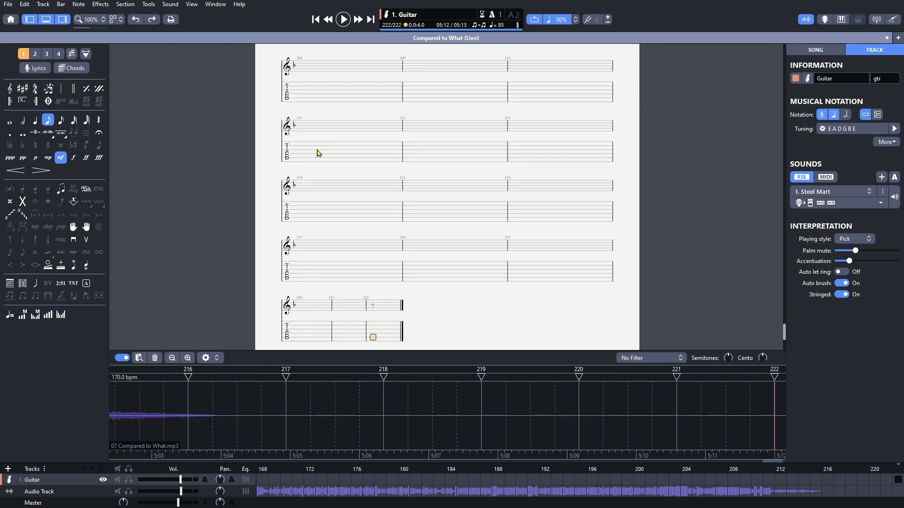
Return to bar 1, turn off reduced playback speed, and play the opening bars
click(316, 20)
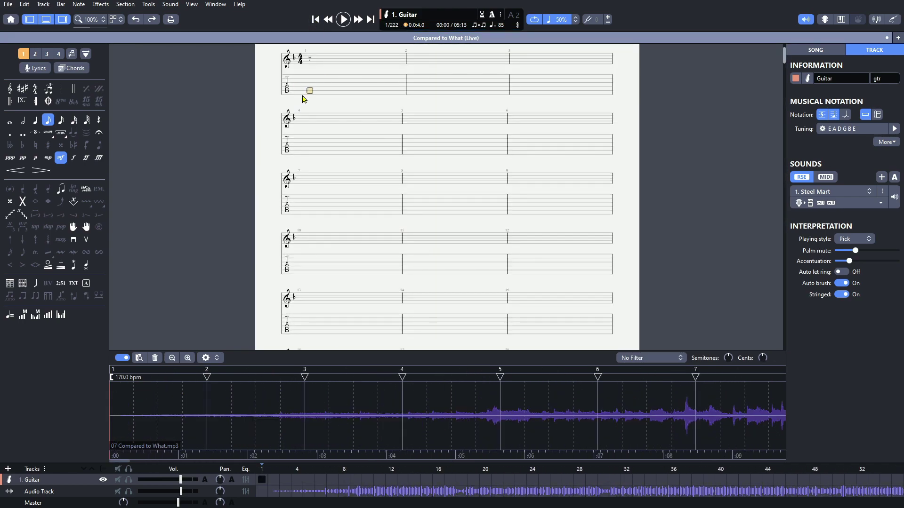
scroll(310, 97, up, 2)
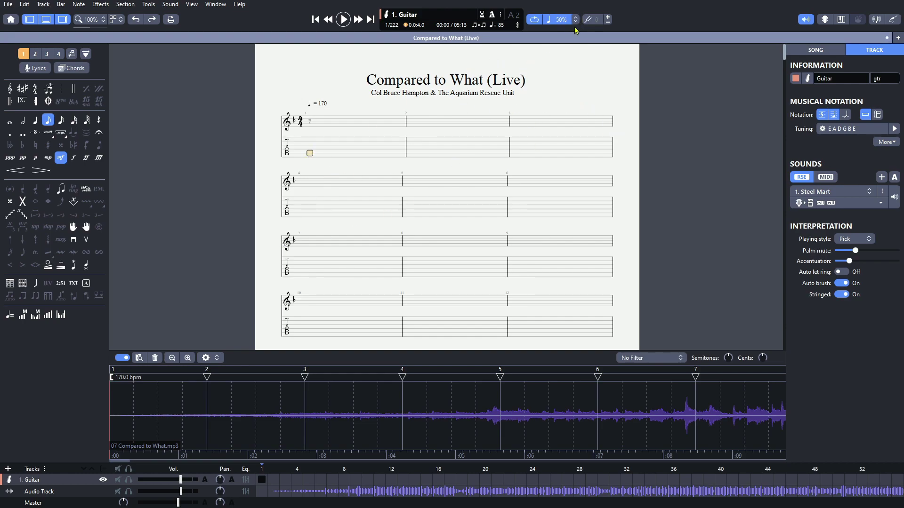
click(548, 19)
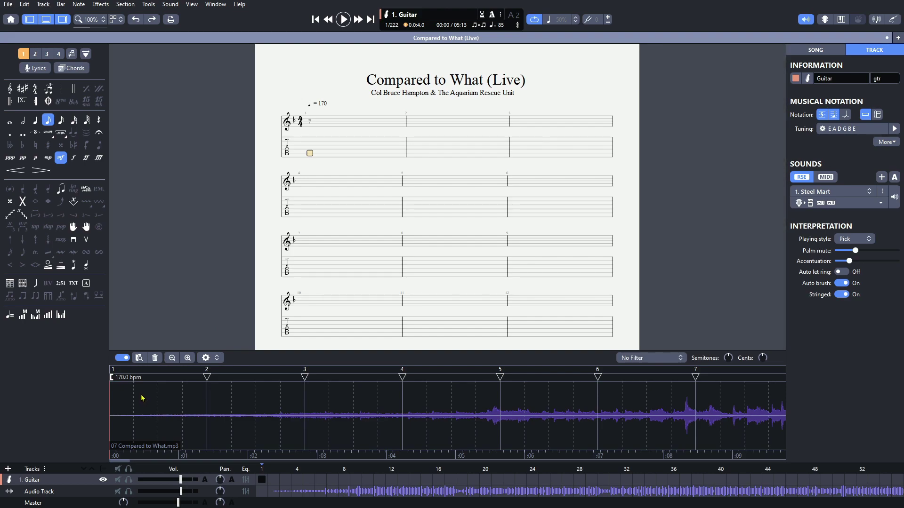
key(space)
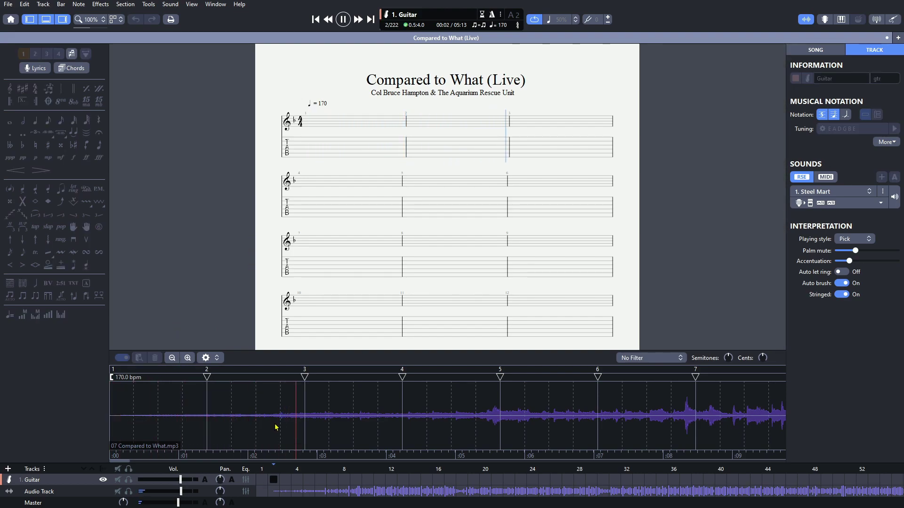
key(space)
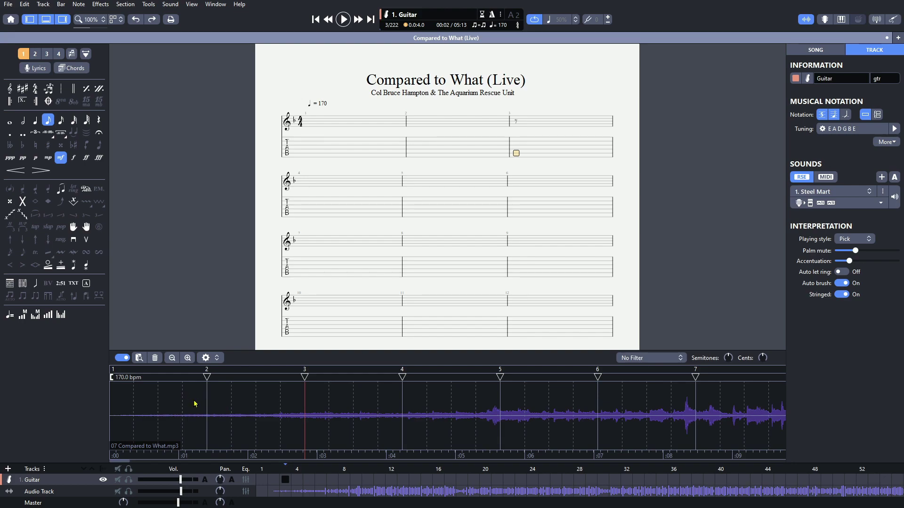
key(space)
Drag bar 1's sync point to where the music starts in the recording
key(space)
click(175, 396)
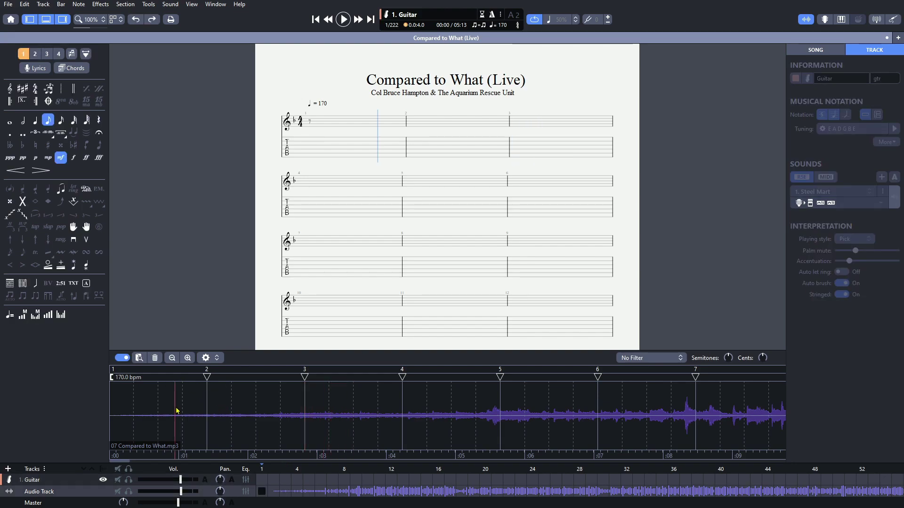
key(space)
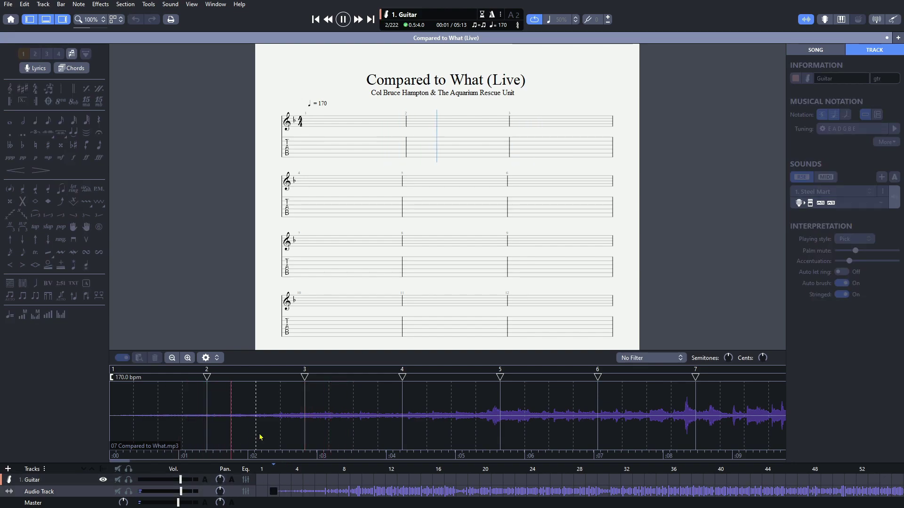
key(space)
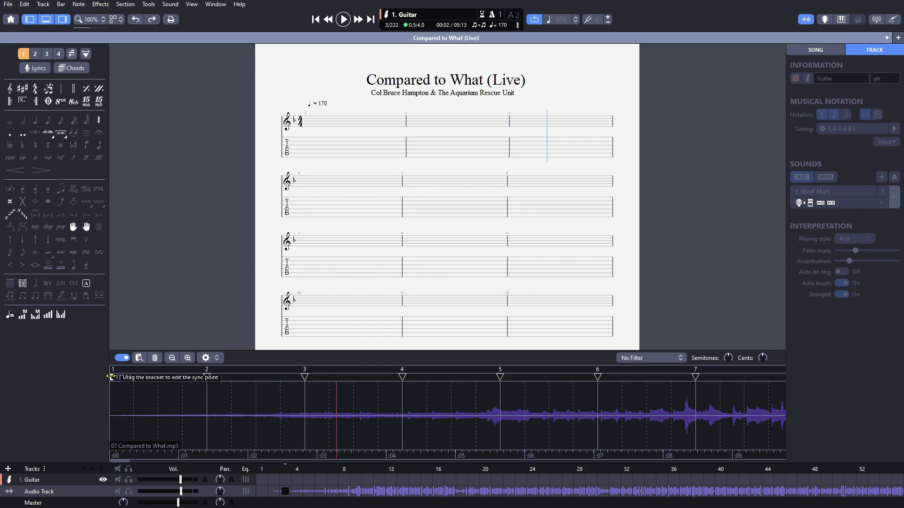
drag(113, 377, 301, 425)
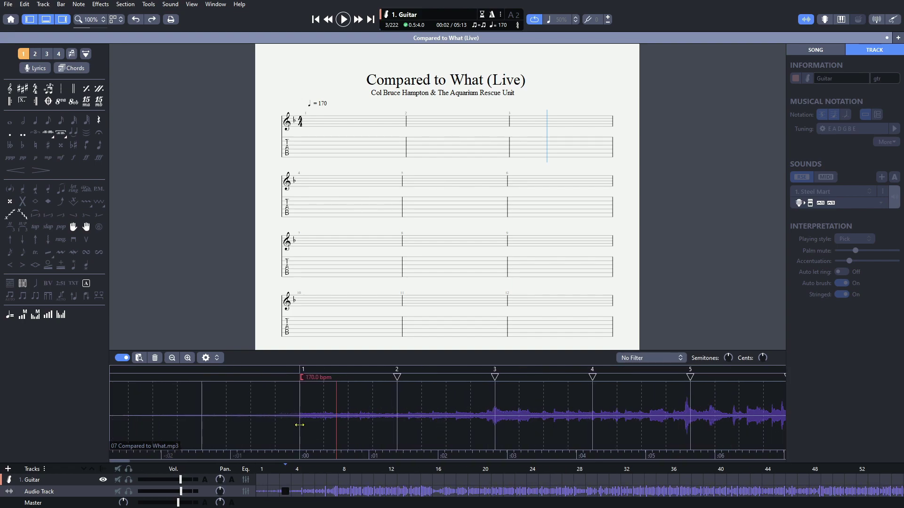
click(300, 151)
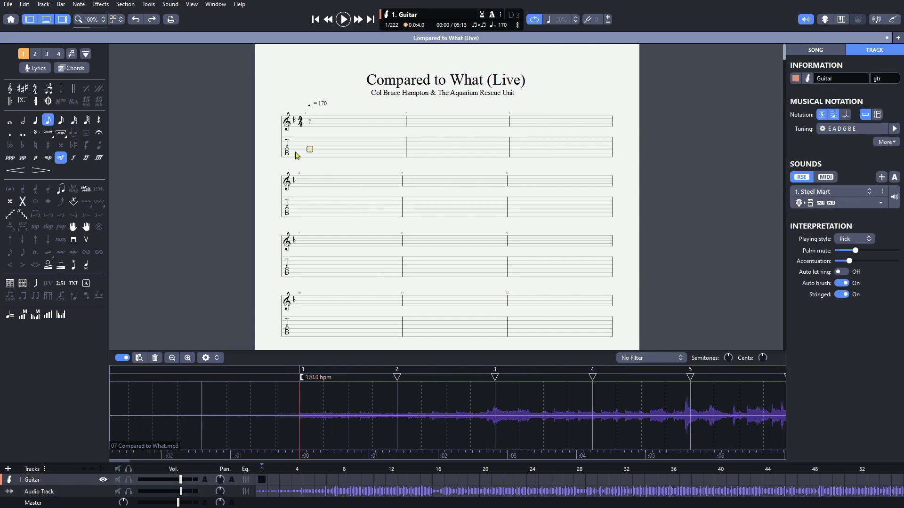
Play along with the audio and align bars 5 and 4 with their downbeats
key(space)
key(space)
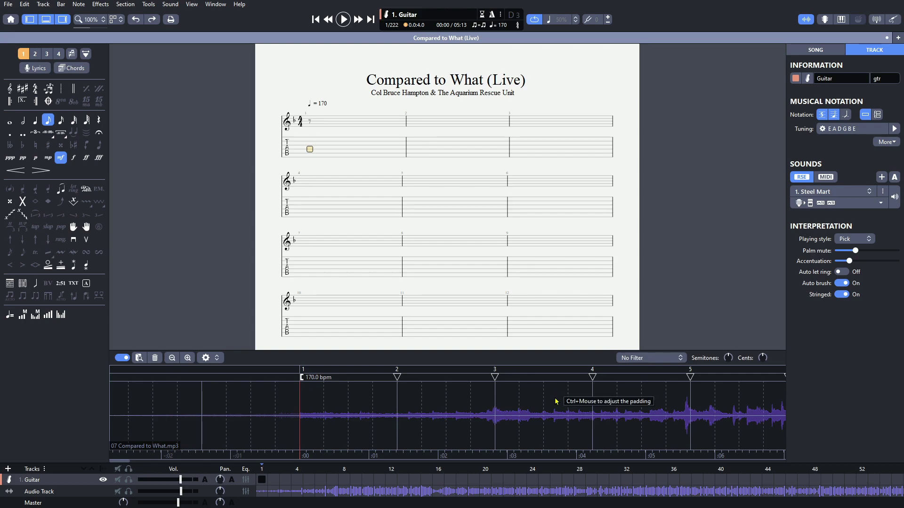
scroll(556, 401, right, 2)
scroll(555, 401, left, 2)
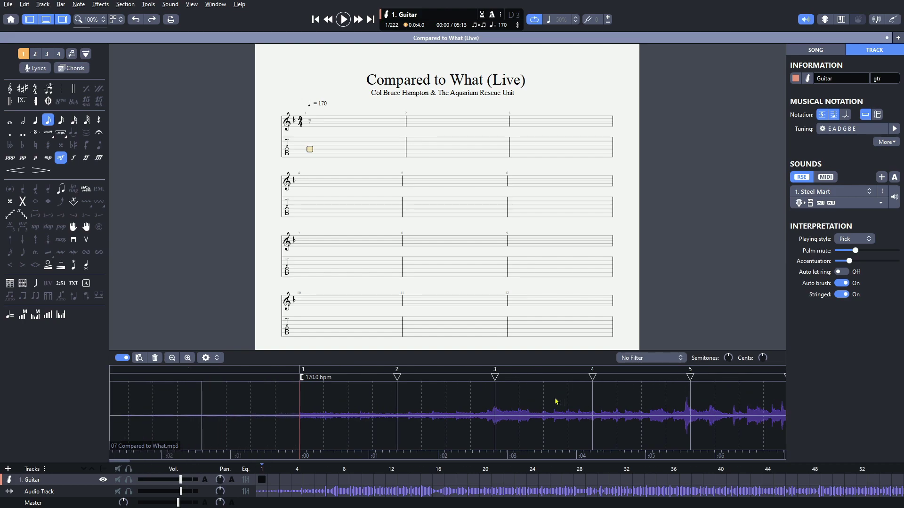
scroll(556, 401, right, 4)
scroll(556, 401, left, 2)
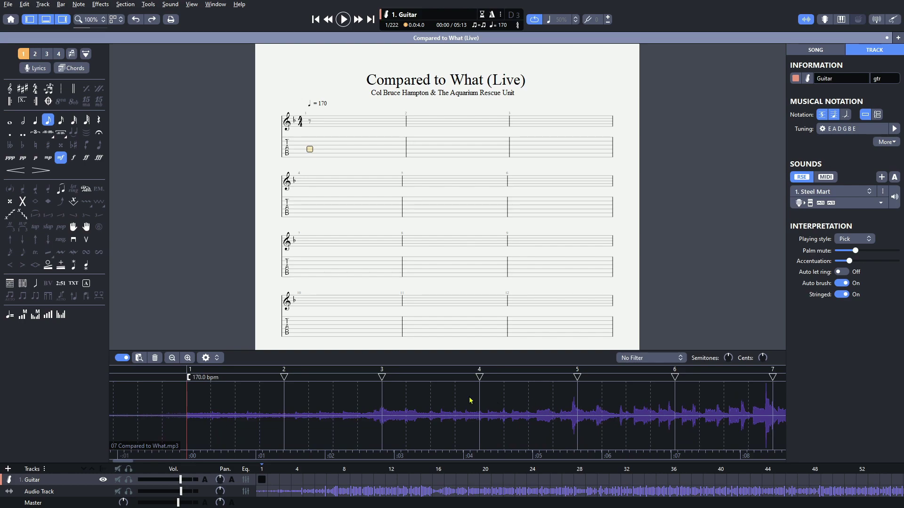
scroll(418, 393, down, 1)
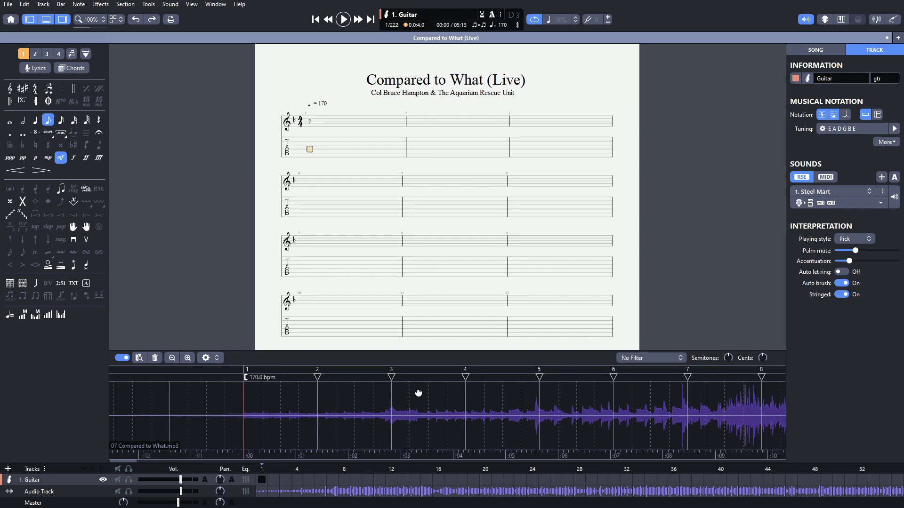
scroll(418, 393, up, 2)
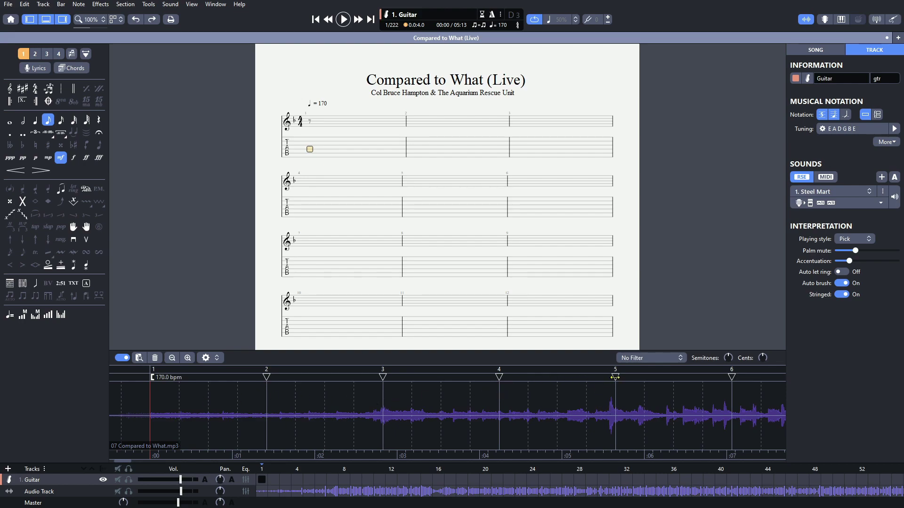
drag(614, 375, 611, 377)
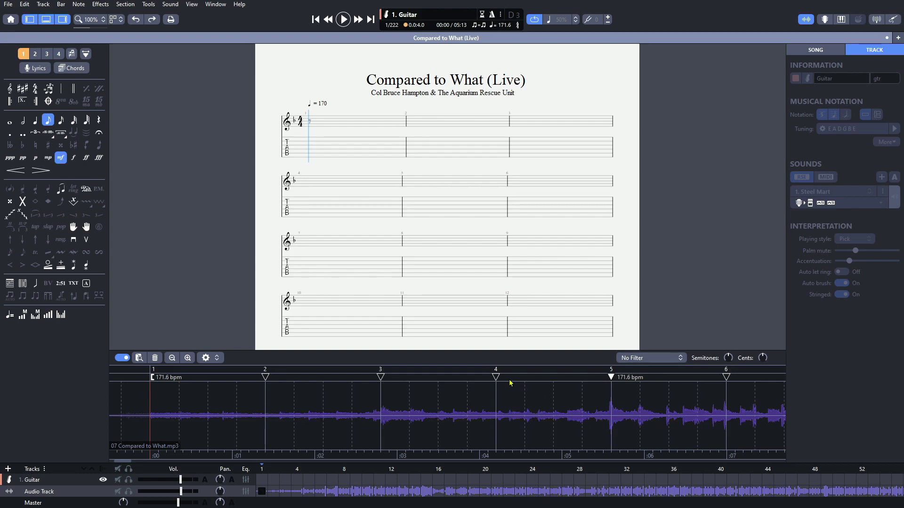
drag(496, 374, 500, 375)
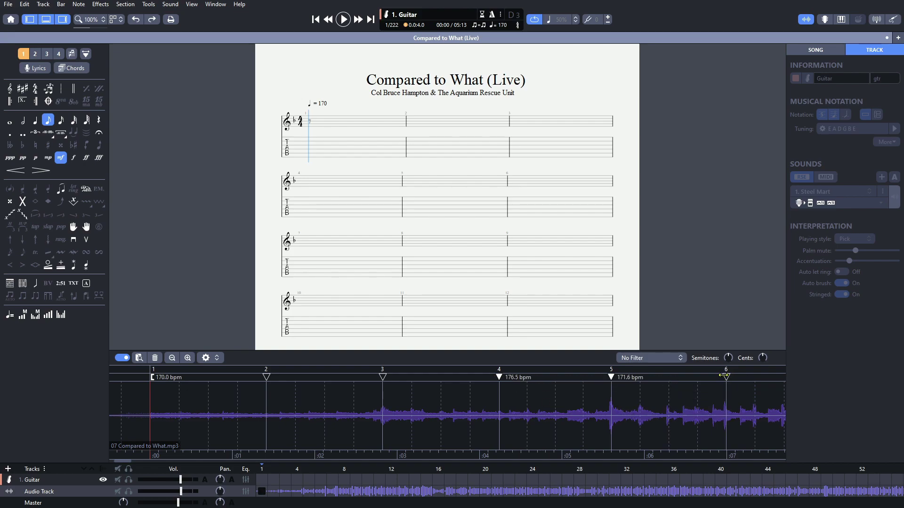
Align the sync points for bars 6, 7 and 8 with the recording's beats
drag(725, 376, 724, 377)
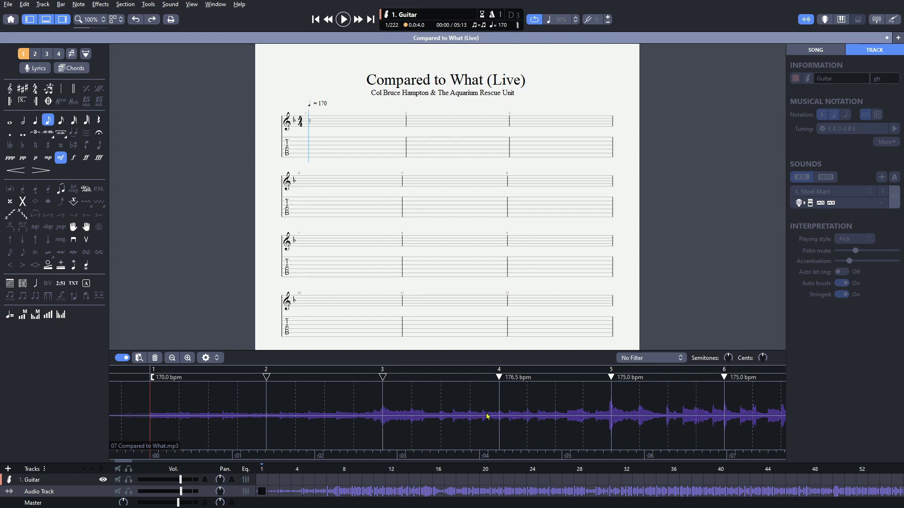
scroll(489, 411, right, 5)
scroll(489, 410, right, 3)
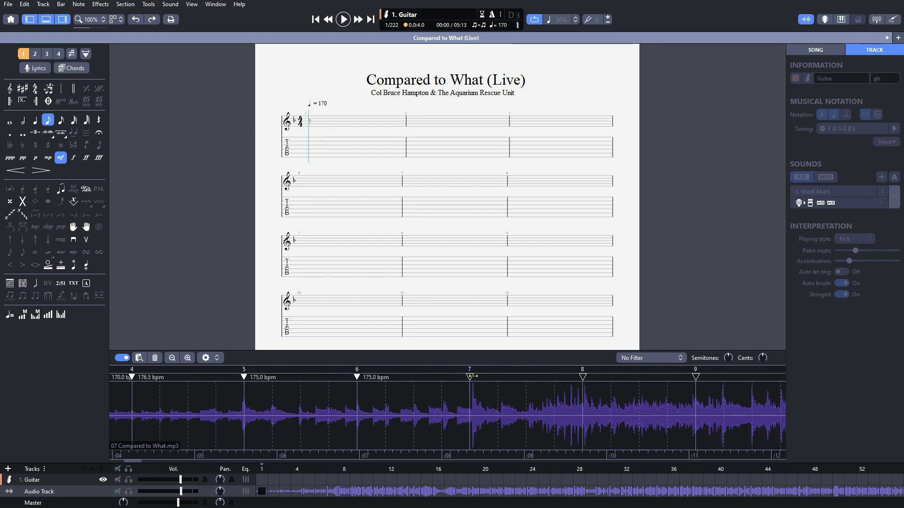
drag(474, 374, 474, 376)
scroll(503, 401, right, 5)
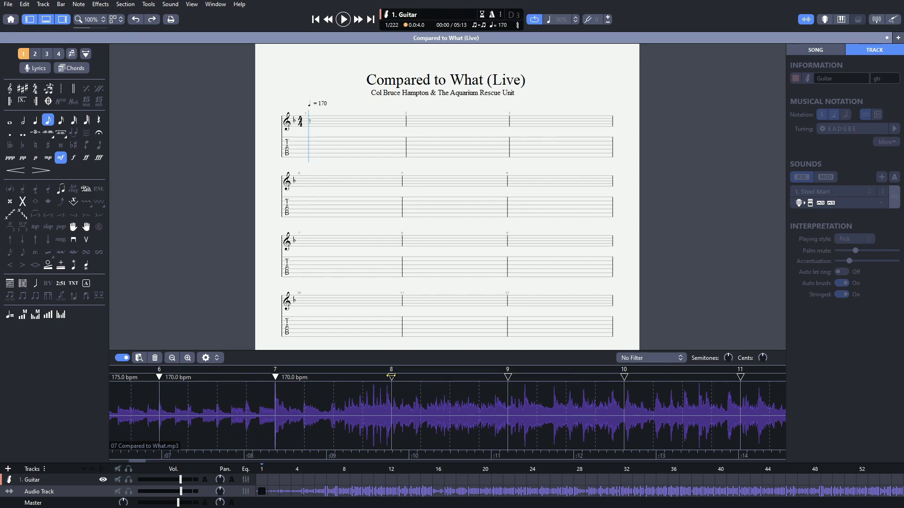
drag(390, 376, 388, 377)
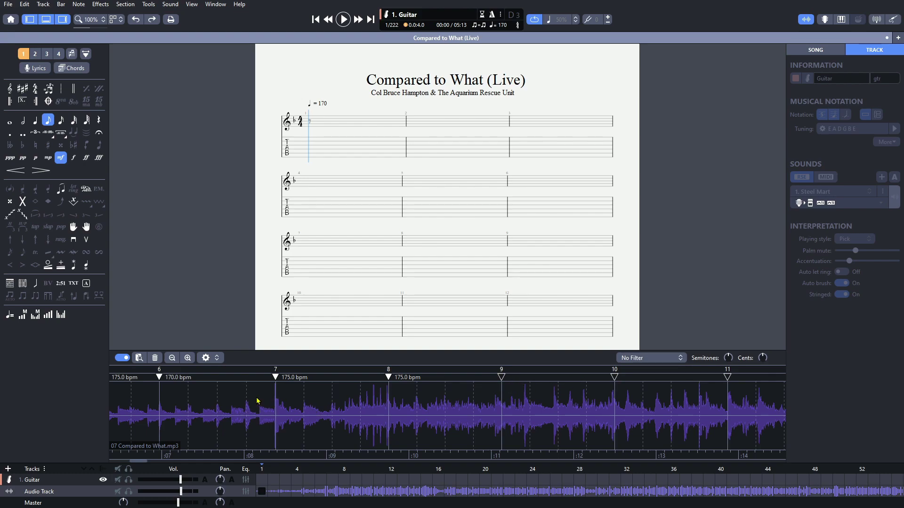
Slow playback to 70%, play from bar 6, and align bar 9 with its beat
click(576, 20)
click(596, 60)
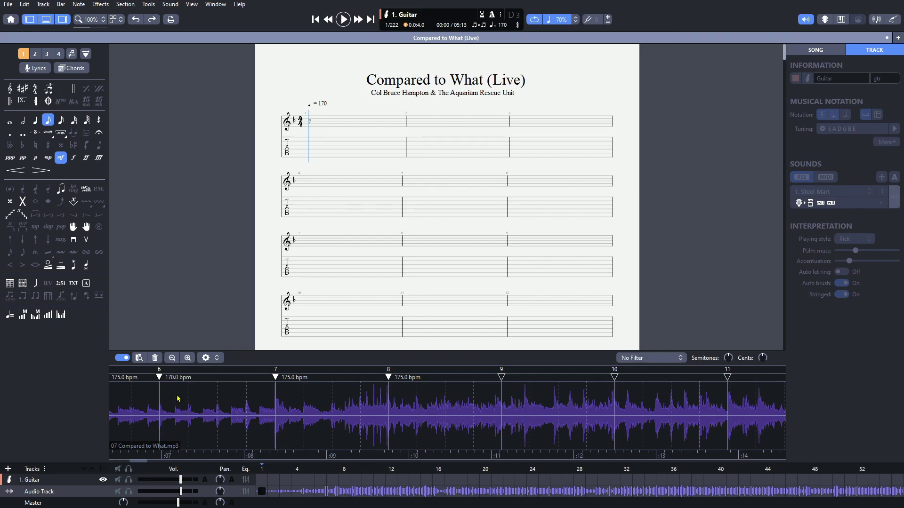
click(143, 397)
key(space)
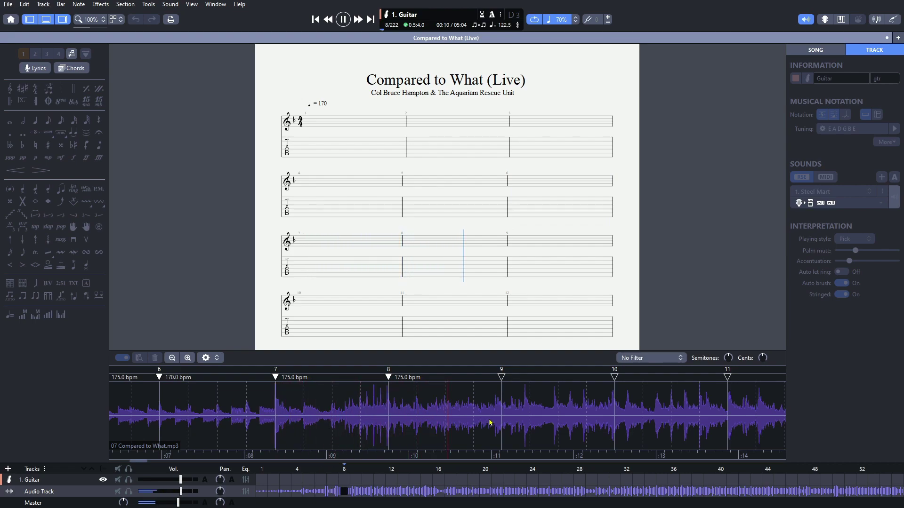
key(space)
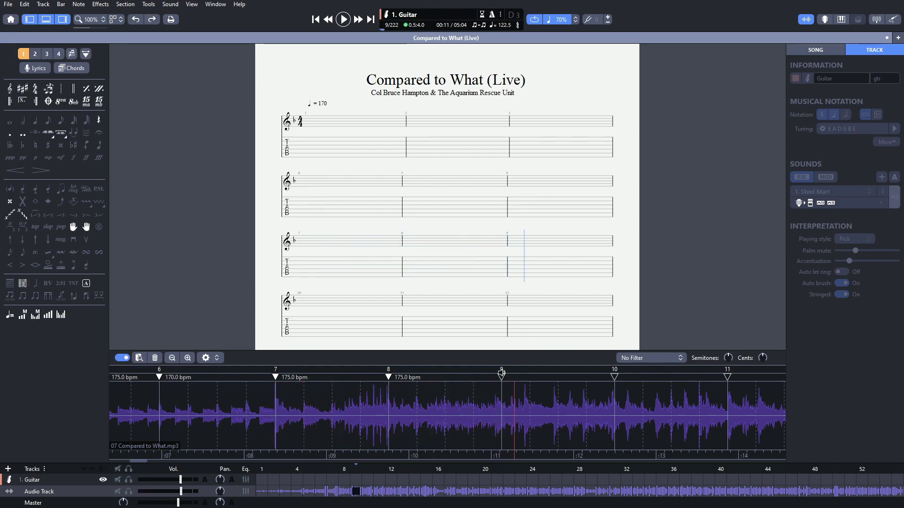
drag(502, 377, 495, 377)
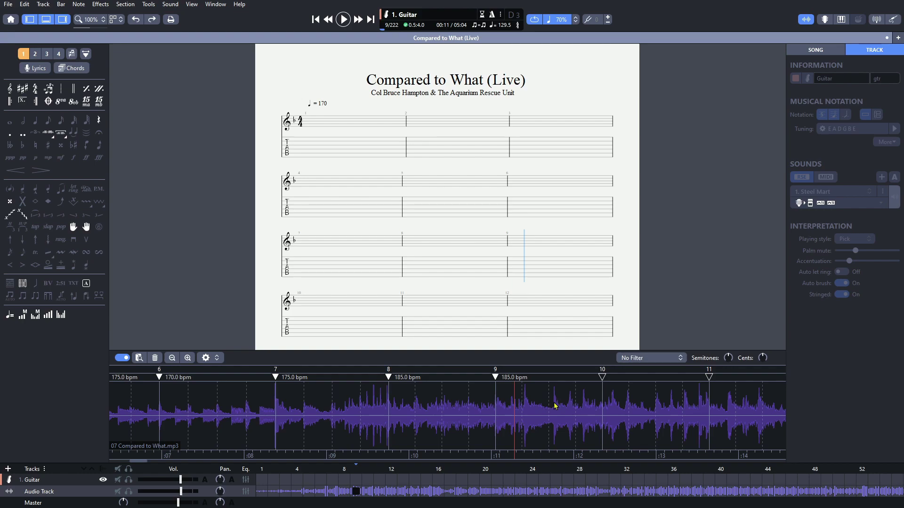
Fine-tune bar 9's sync point and align bar 10 with its beat in the recording
key(space)
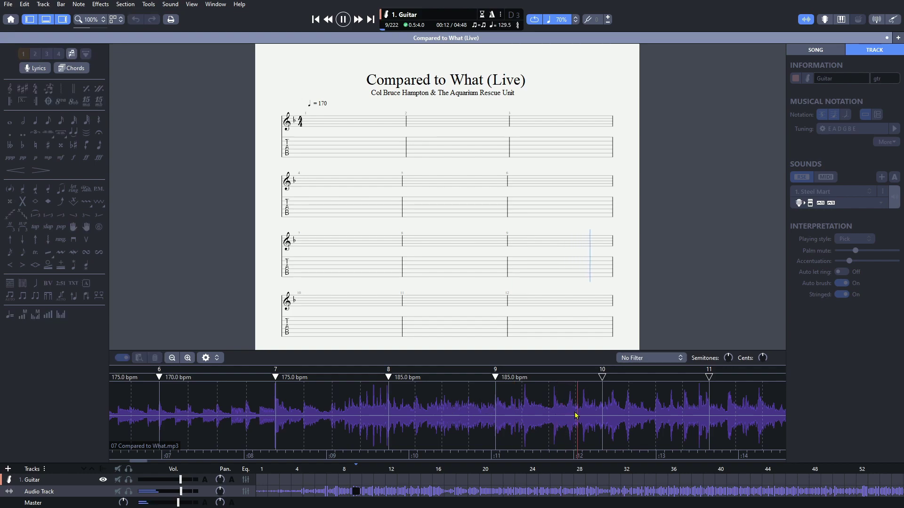
key(space)
key(space)
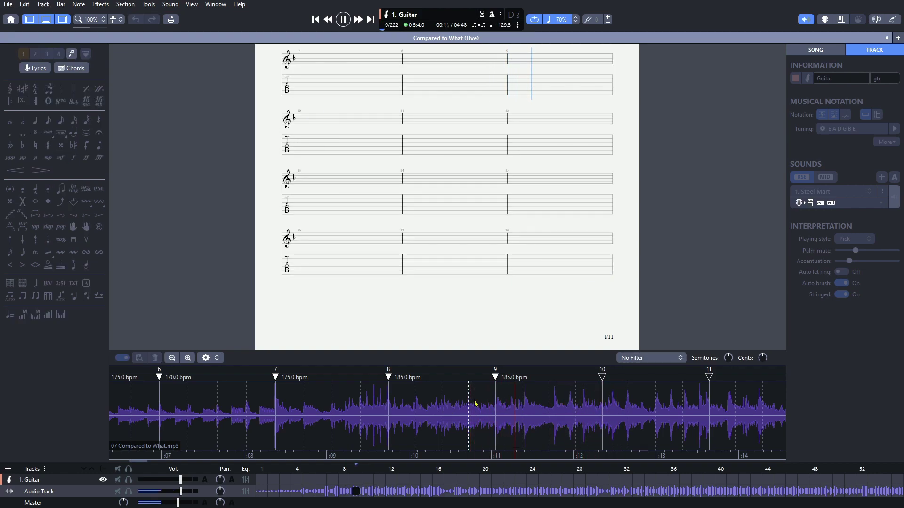
key(space)
key(space)
key(space)
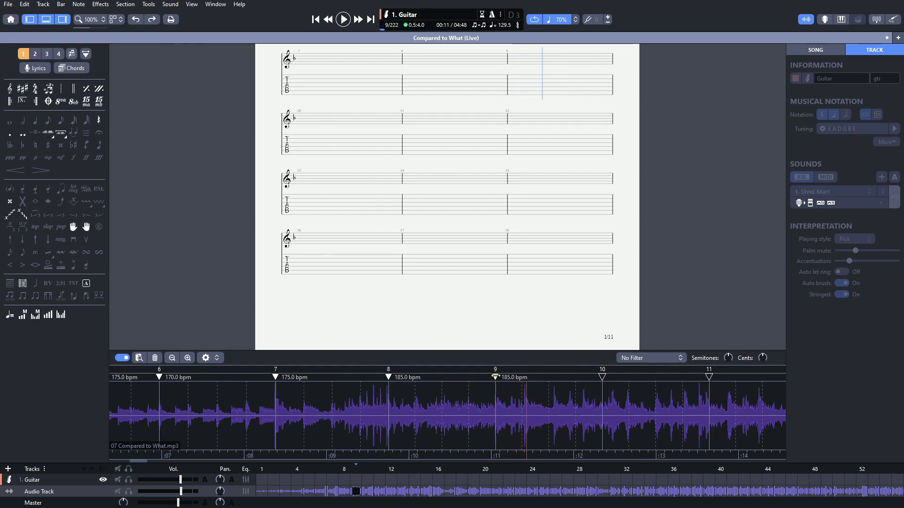
drag(495, 374, 495, 376)
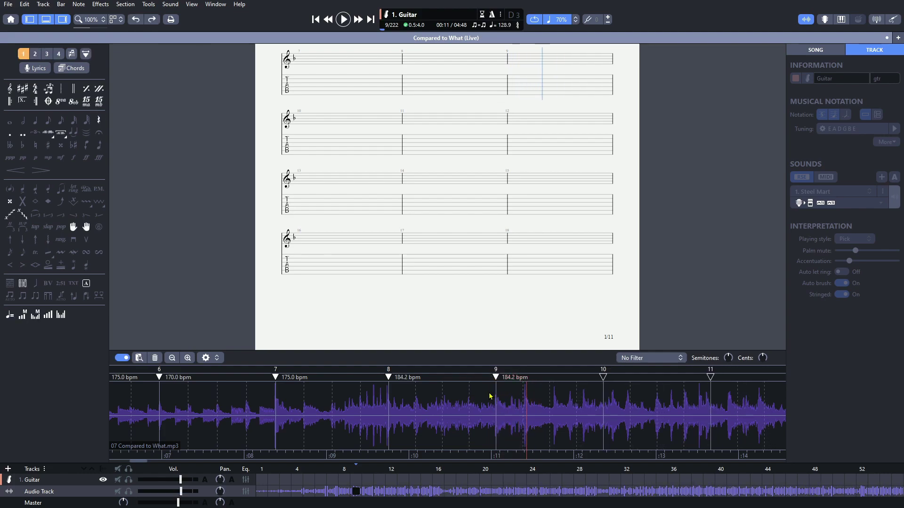
key(space)
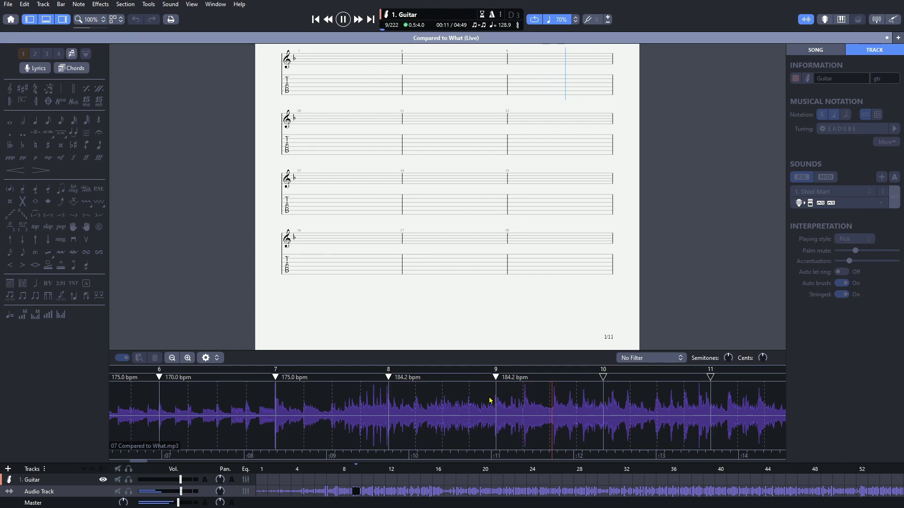
key(space)
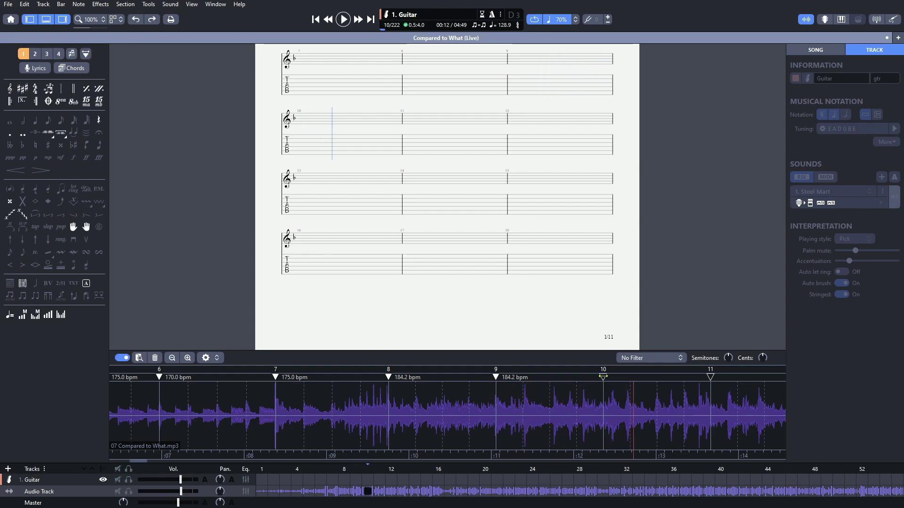
drag(603, 377, 613, 377)
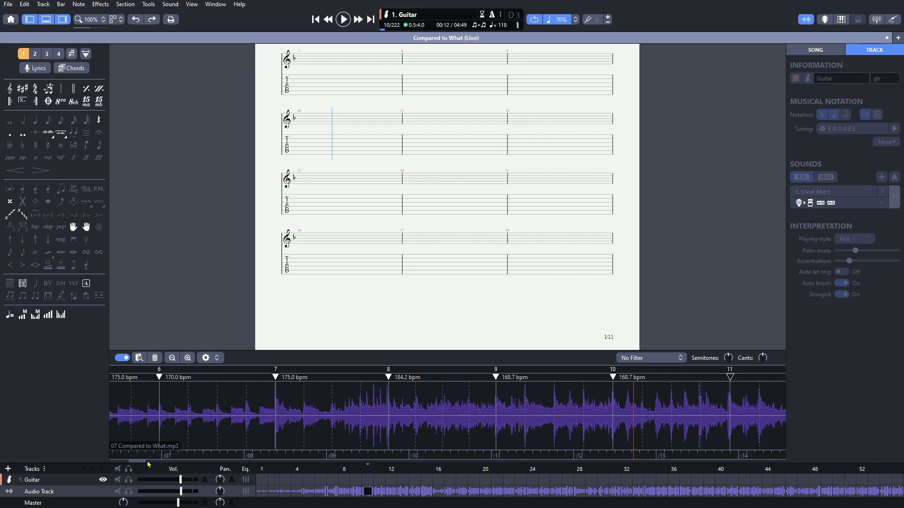
scroll(415, 285, up, 5)
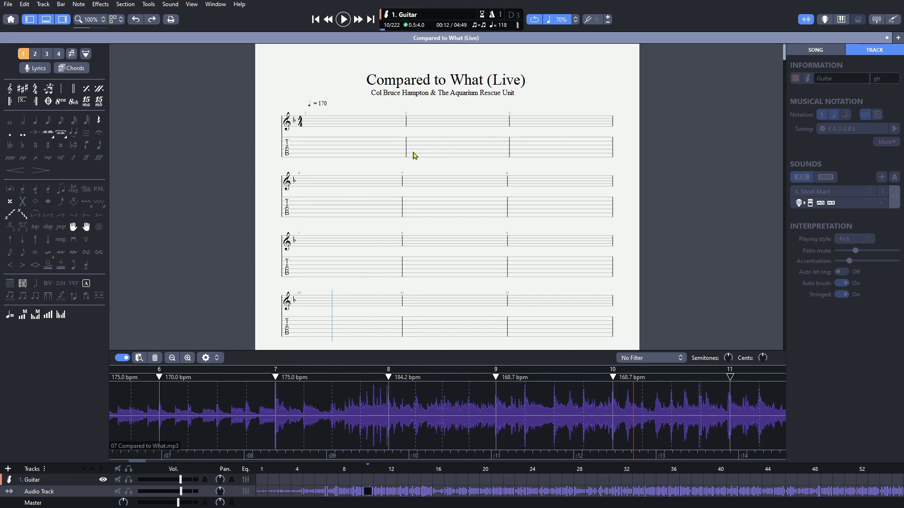
click(481, 156)
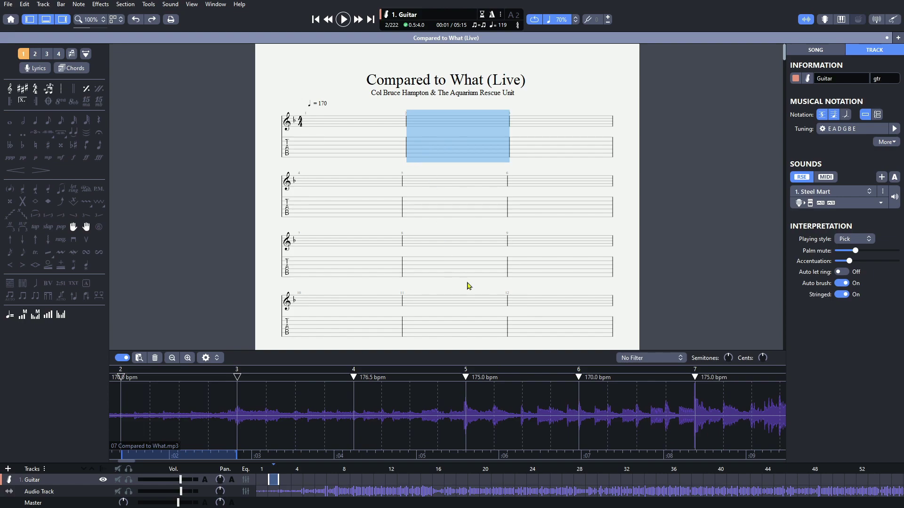
click(310, 142)
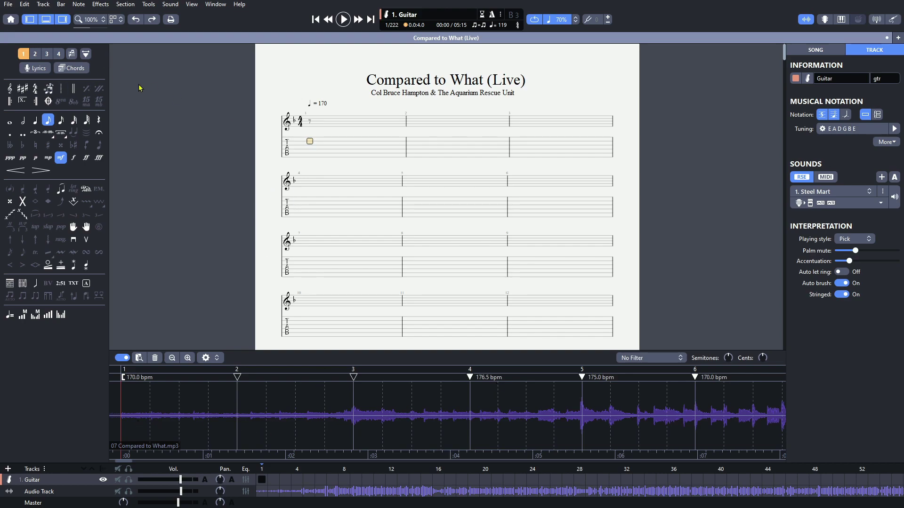
Add an Intro section at bar 1, then play from bar 8 to hear the band enter
click(90, 287)
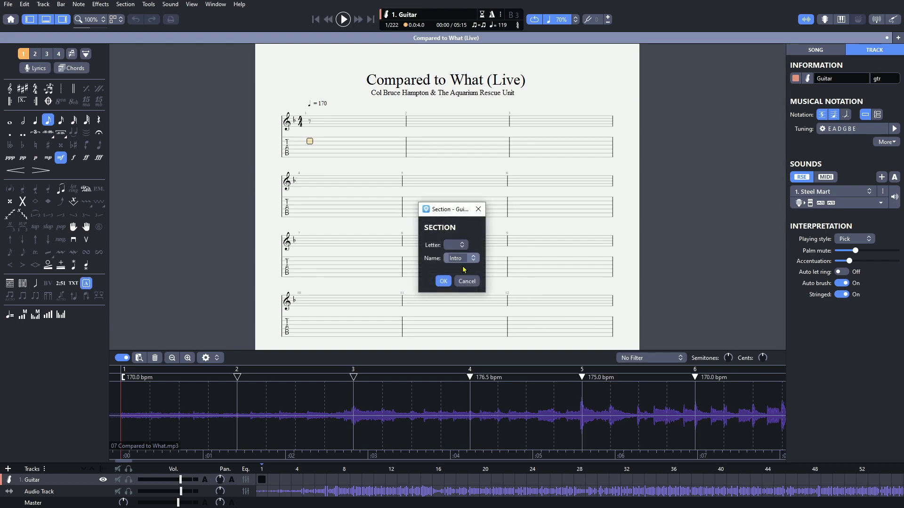
click(442, 282)
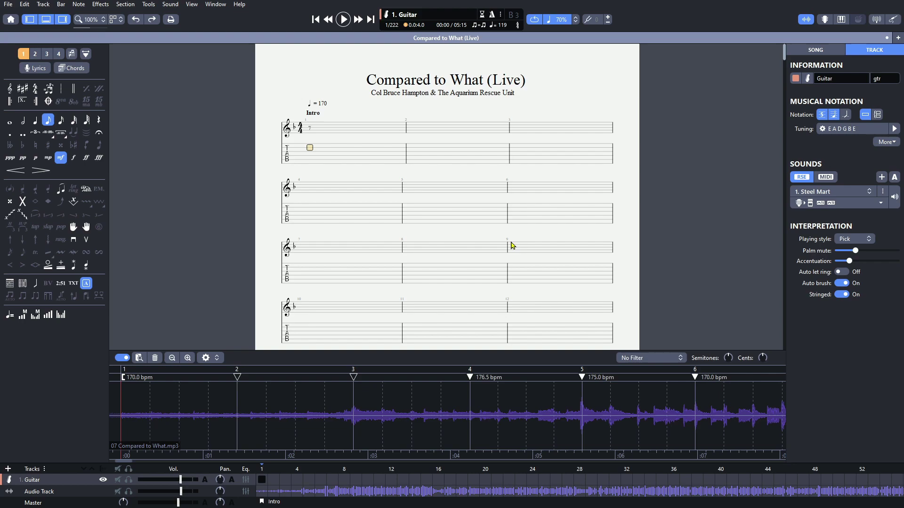
click(404, 278)
key(space)
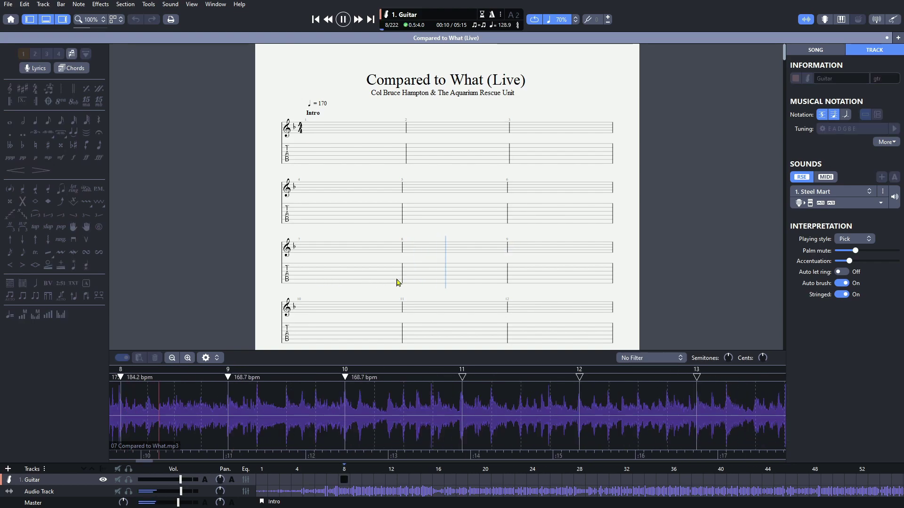
key(space)
Add an All In section marker at bar 9
click(514, 279)
click(86, 283)
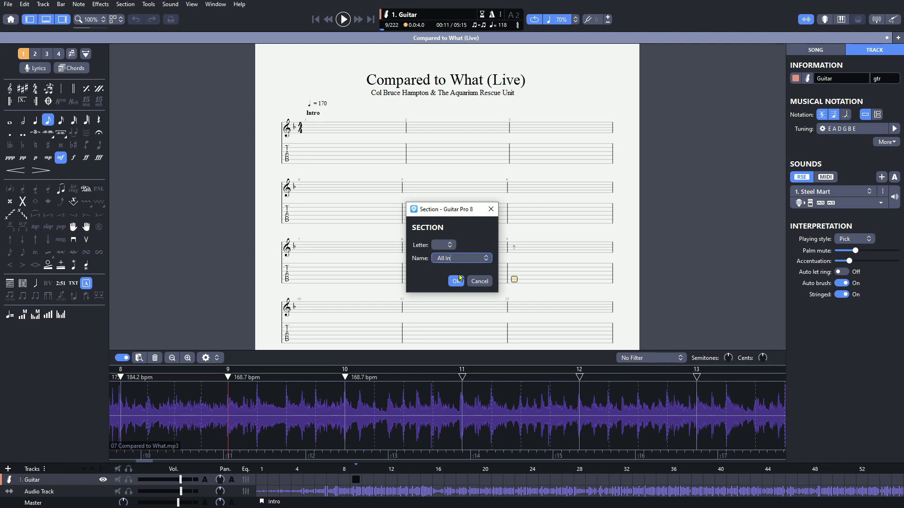
click(457, 281)
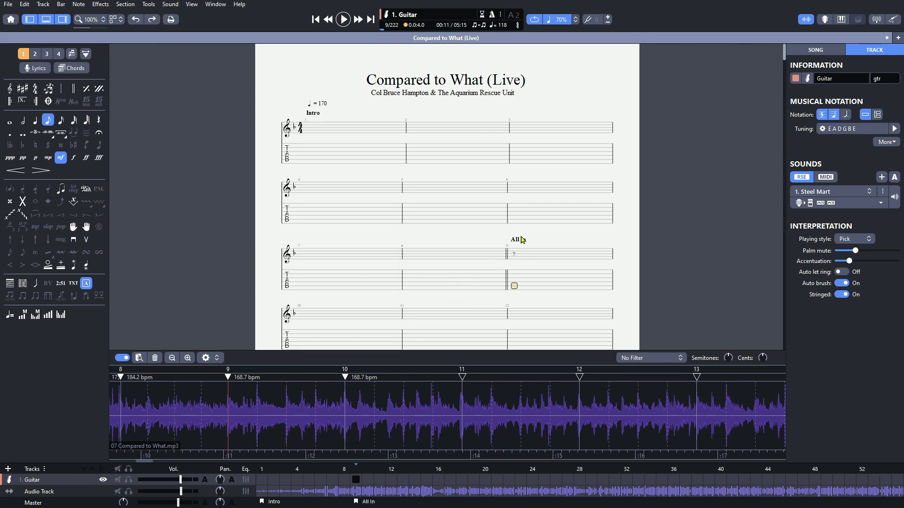
scroll(509, 249, down, 1)
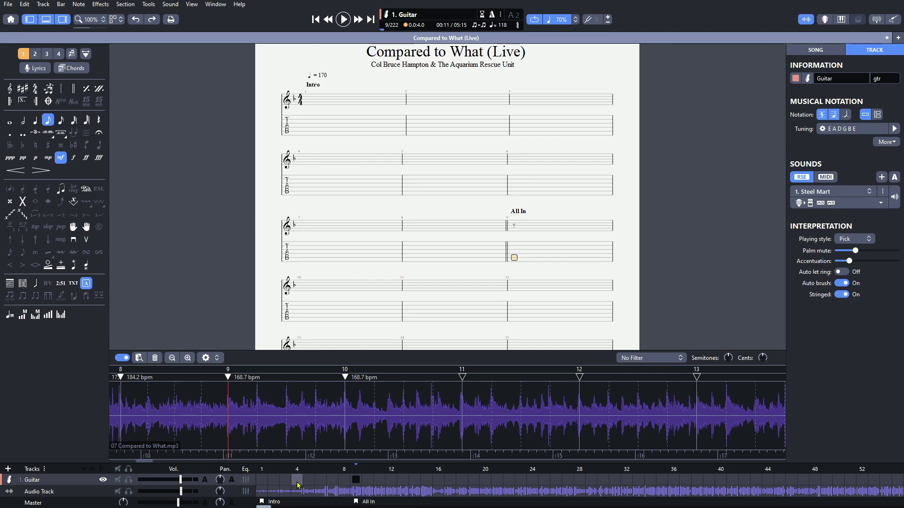
Return to bar 1, set playback speed to 50%, and play the opening bars
click(267, 480)
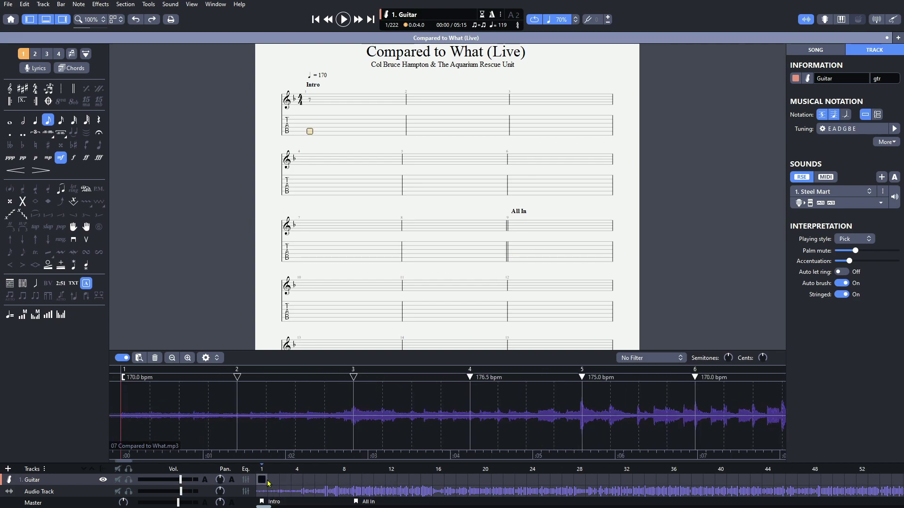
click(357, 480)
click(262, 480)
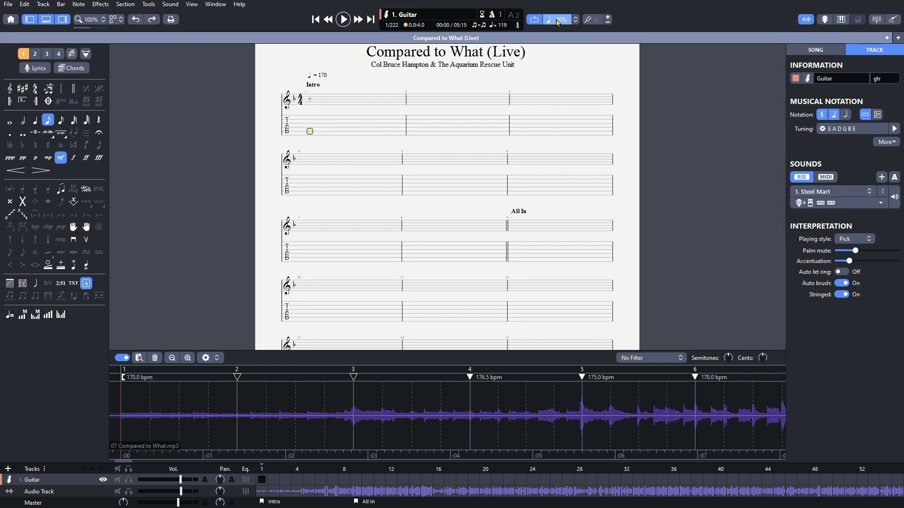
click(575, 20)
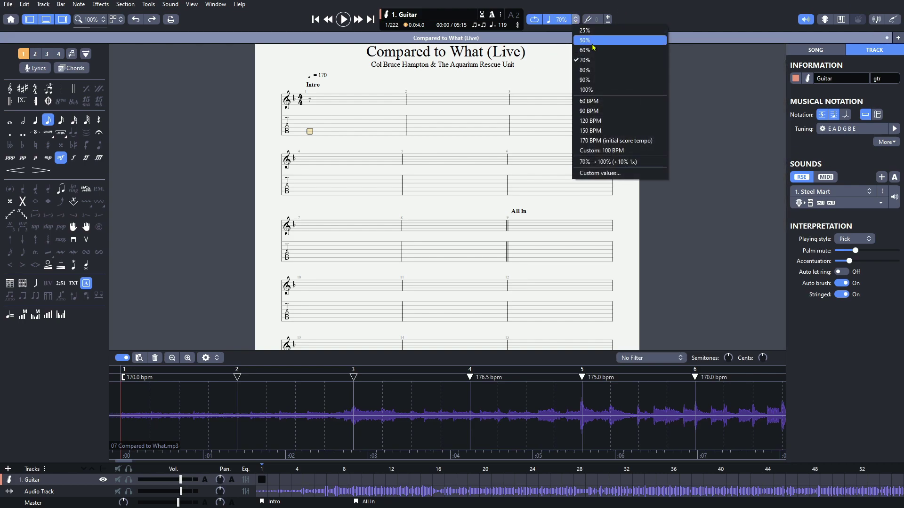
click(585, 41)
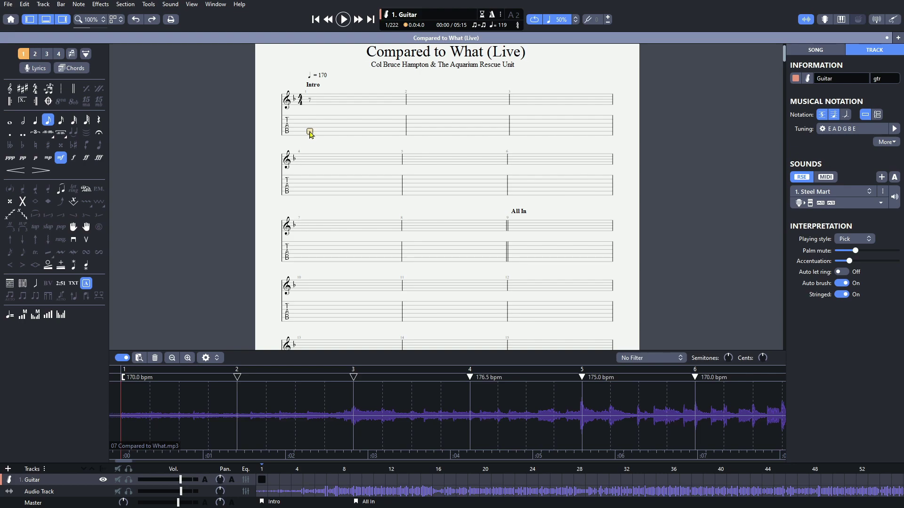
key(space)
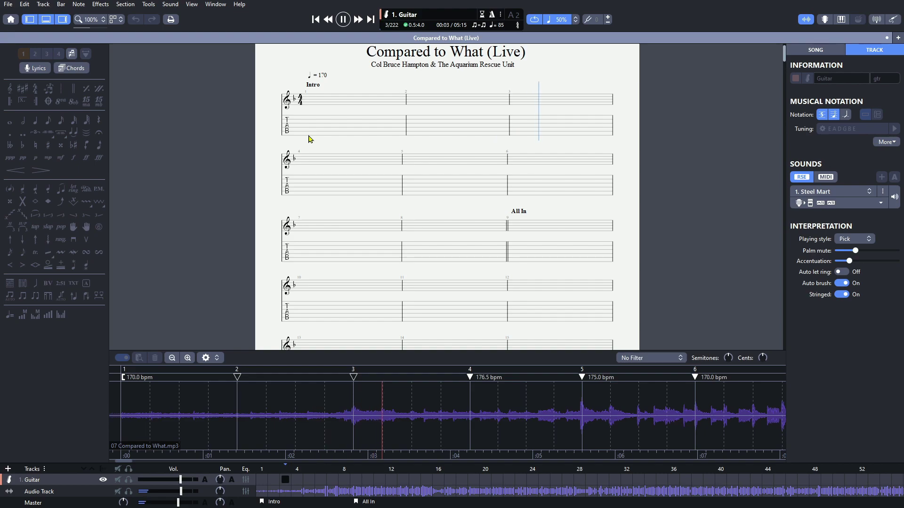
key(space)
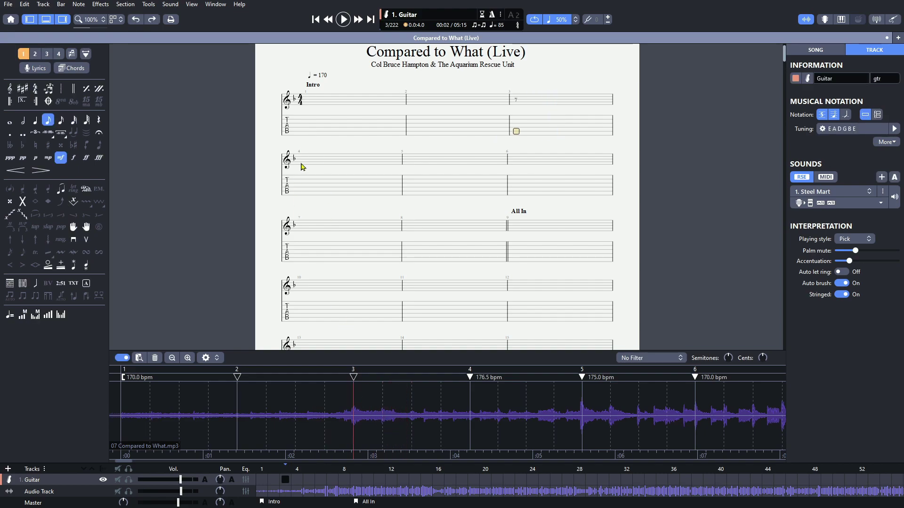
Enter frets 8, 6 and 8 as eighth notes at the start of bar 1
click(304, 136)
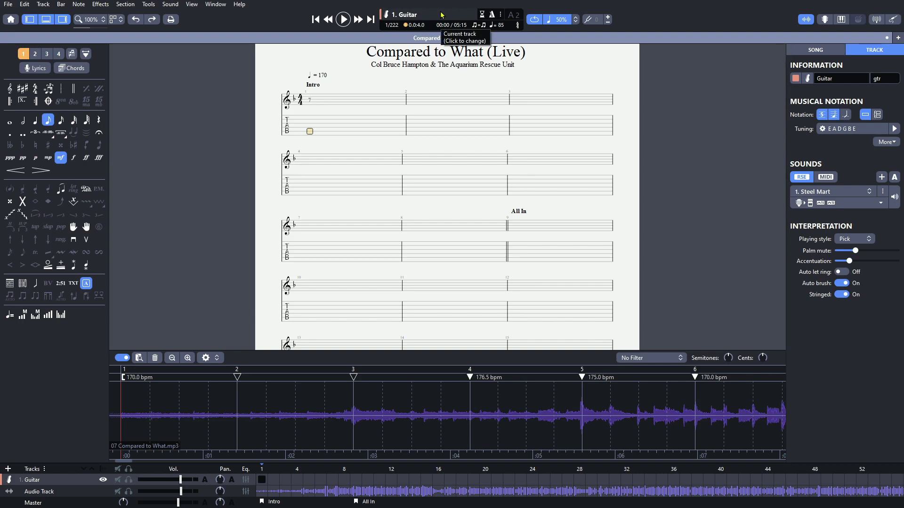
key(8)
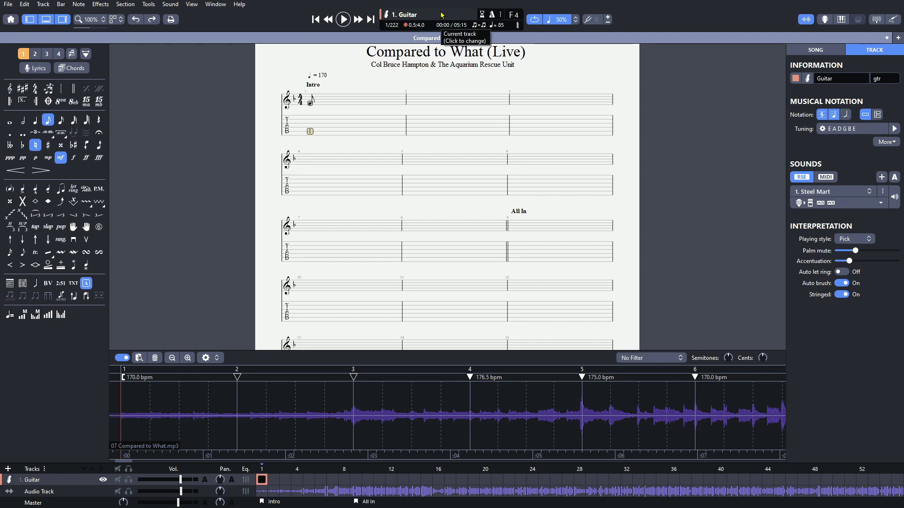
key(Right)
key(6)
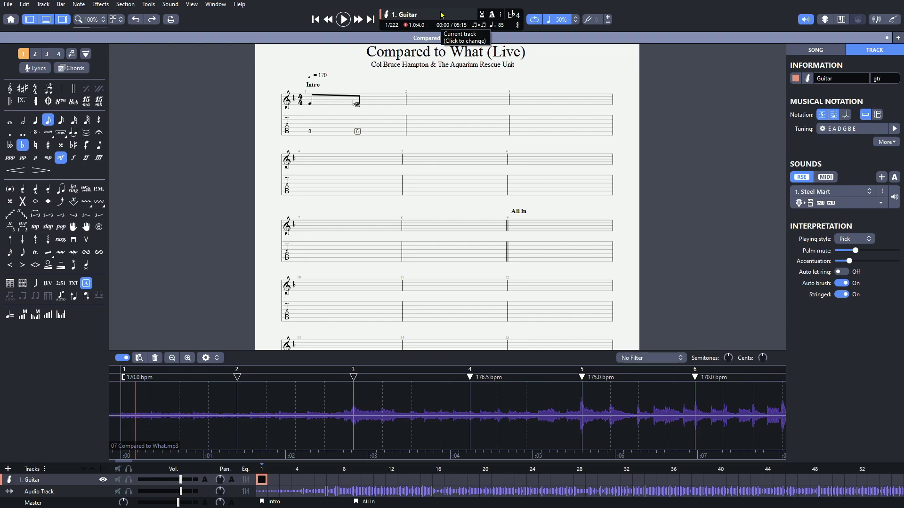
key(Right)
key(8)
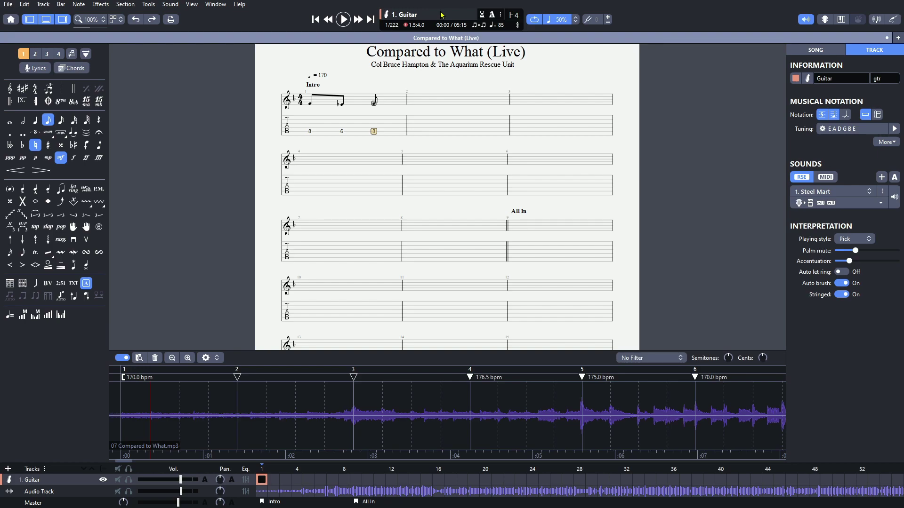
key(minus)
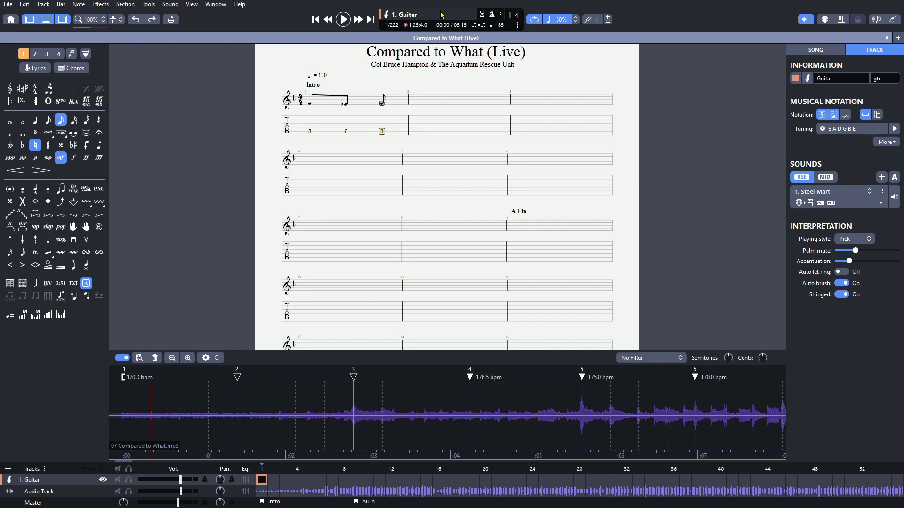
key(plus)
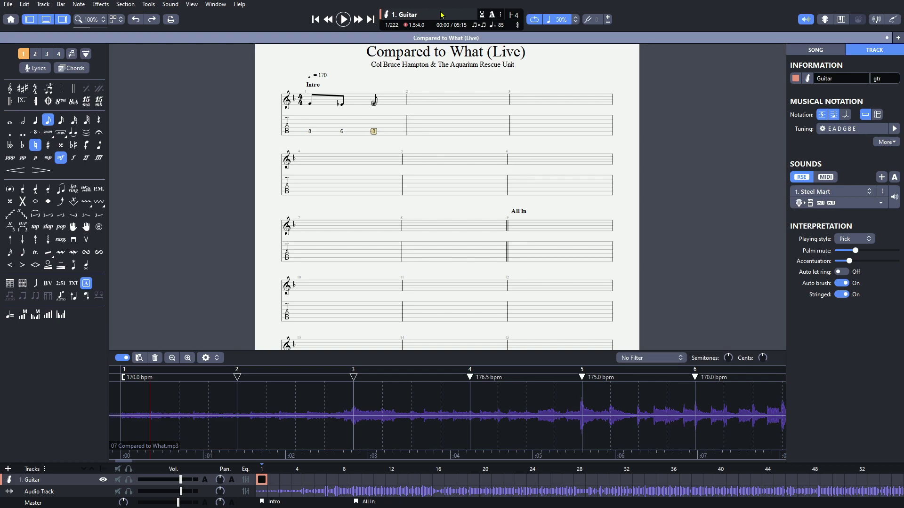
Add a quarter rest, then eighth notes on frets 8, 6 and 8 to finish bar 1
key(Right)
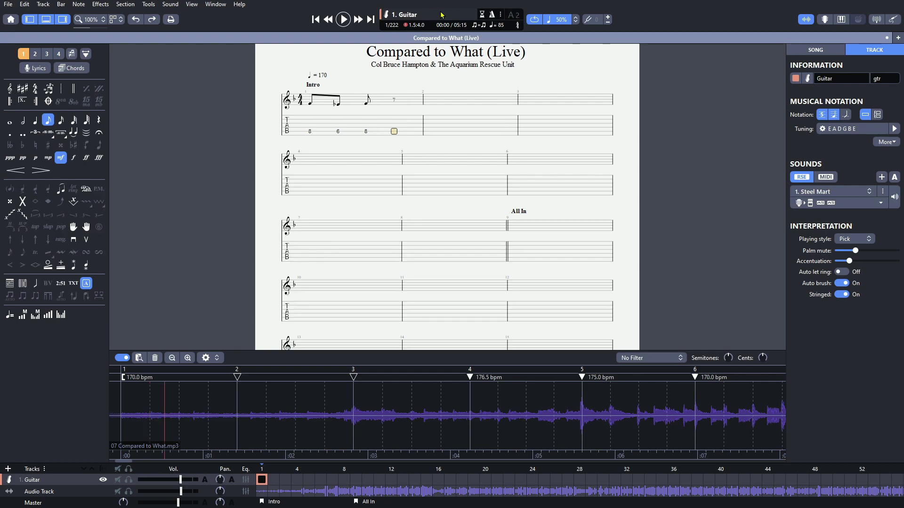
key(r)
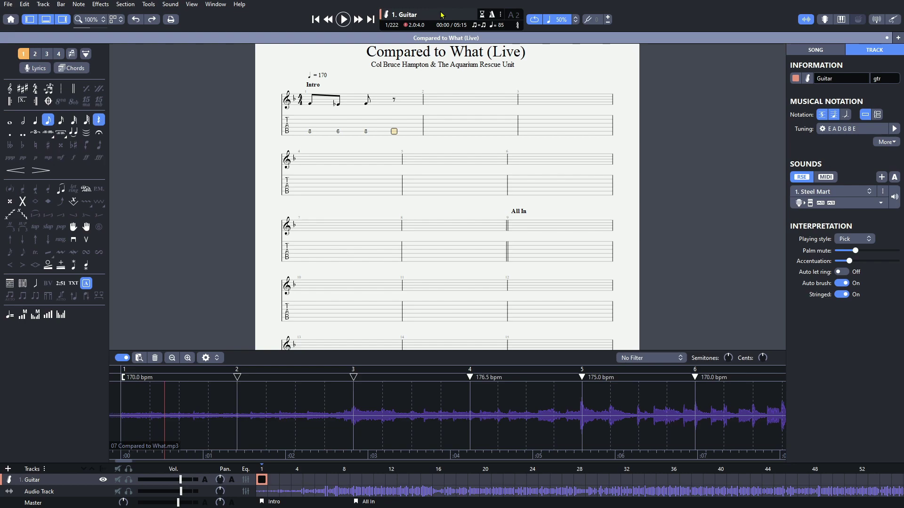
key(minus)
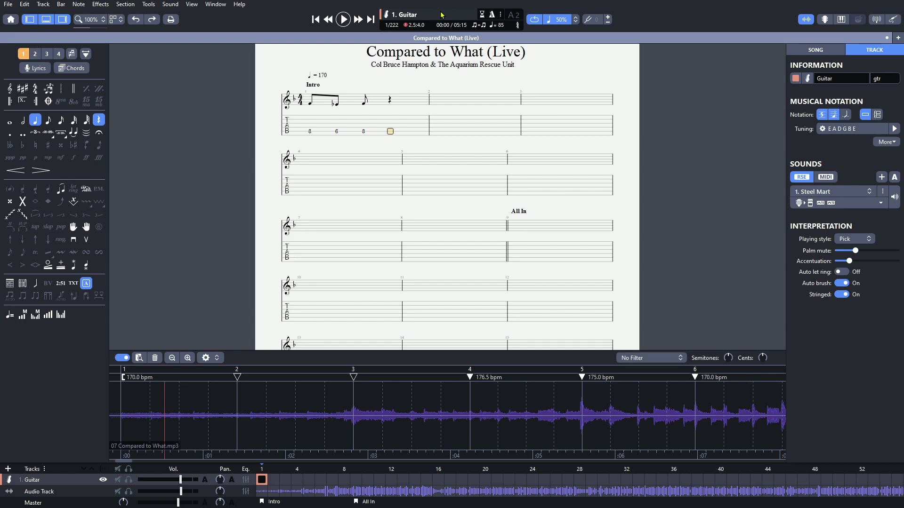
key(Right)
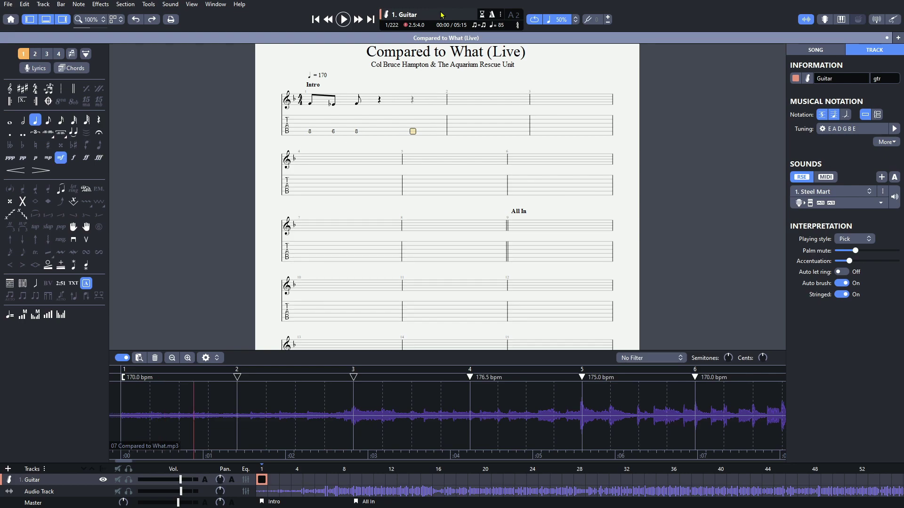
key(8)
key(minus)
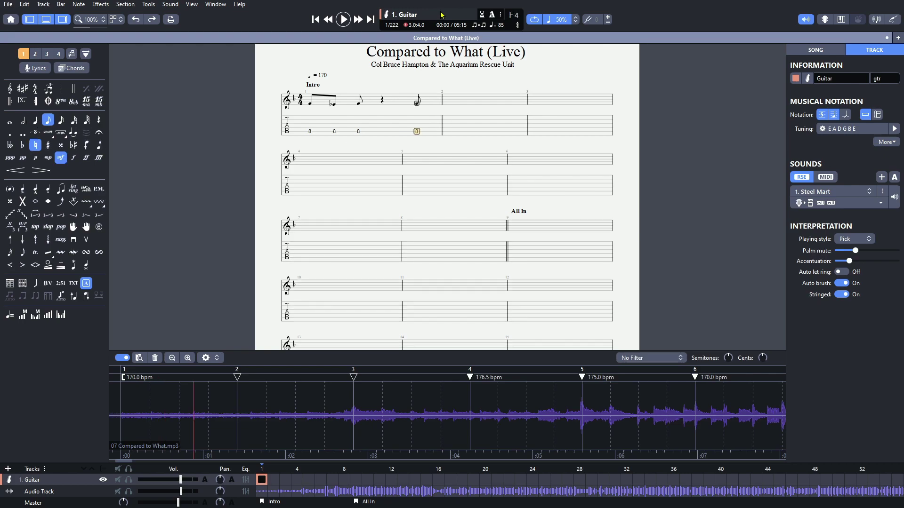
key(Right)
key(6)
key(Right)
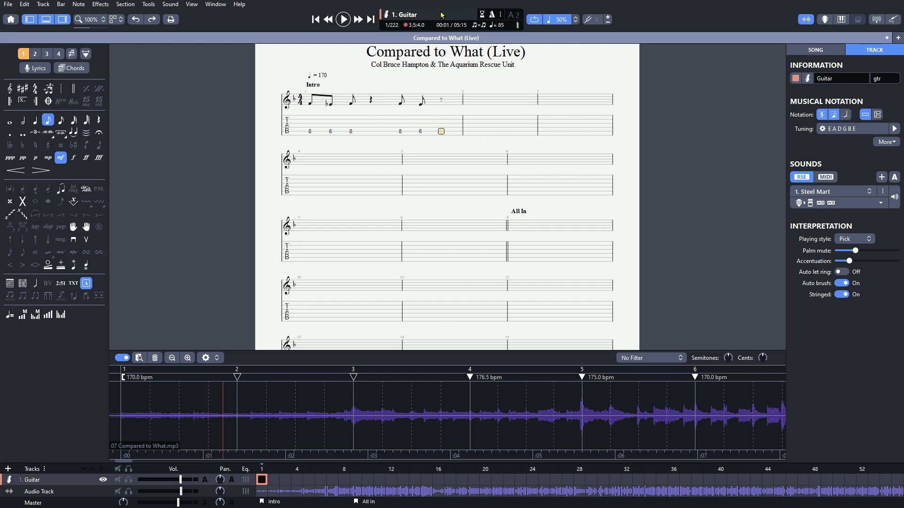
key(8)
click(308, 134)
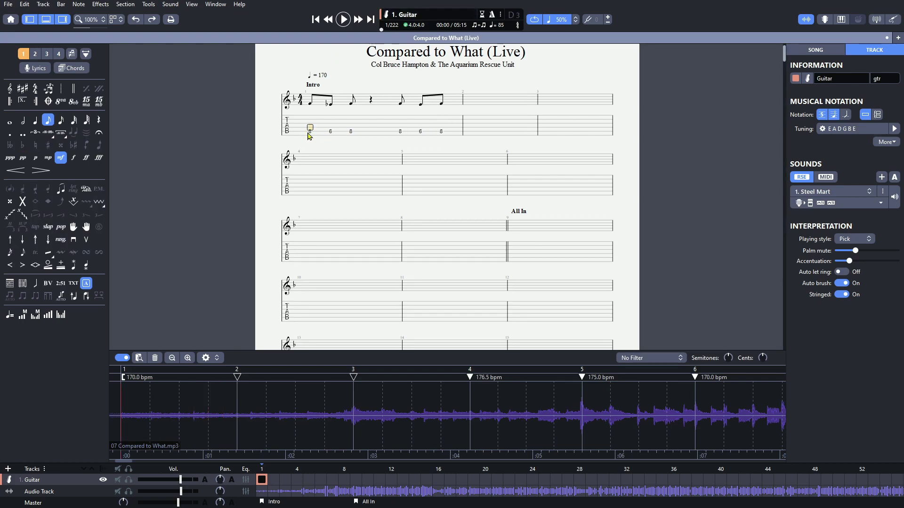
key(space)
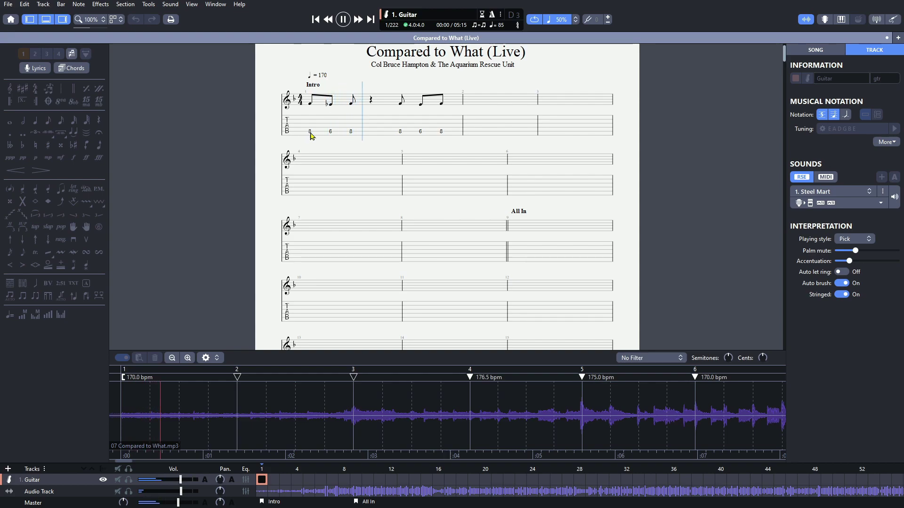
key(space)
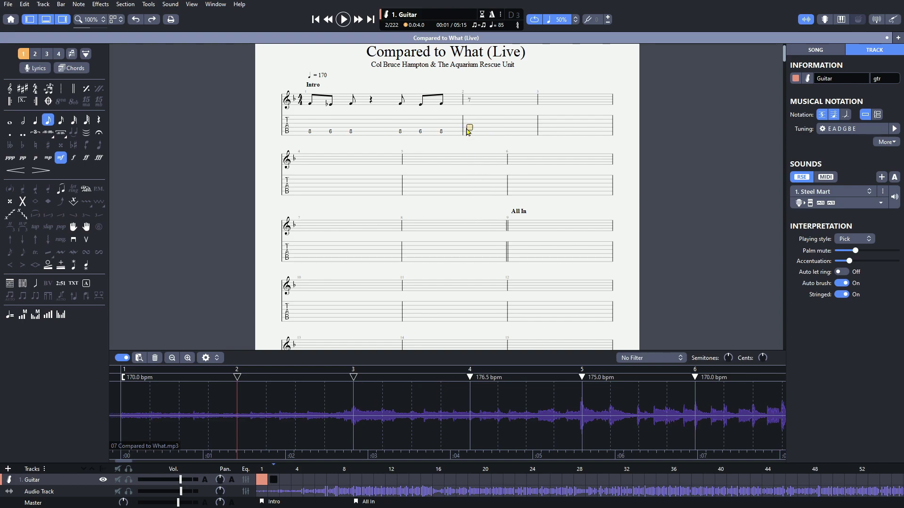
click(401, 133)
key(space)
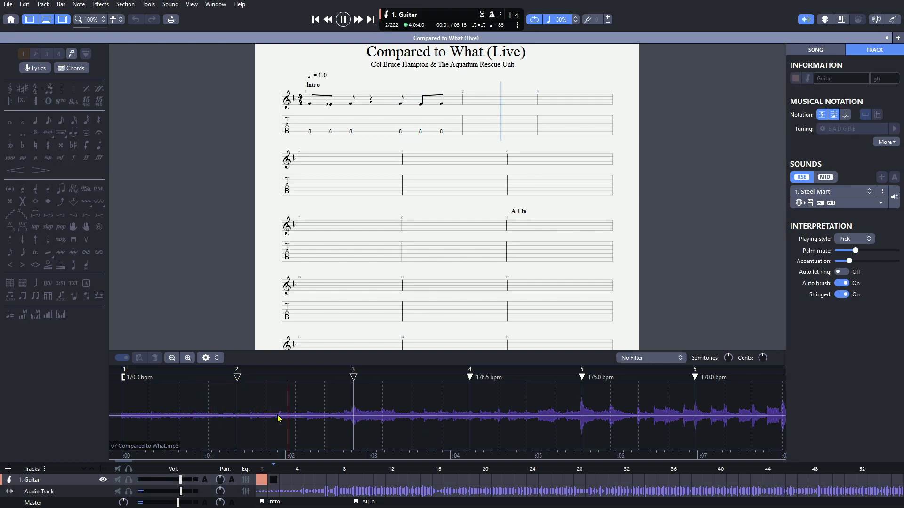
click(247, 412)
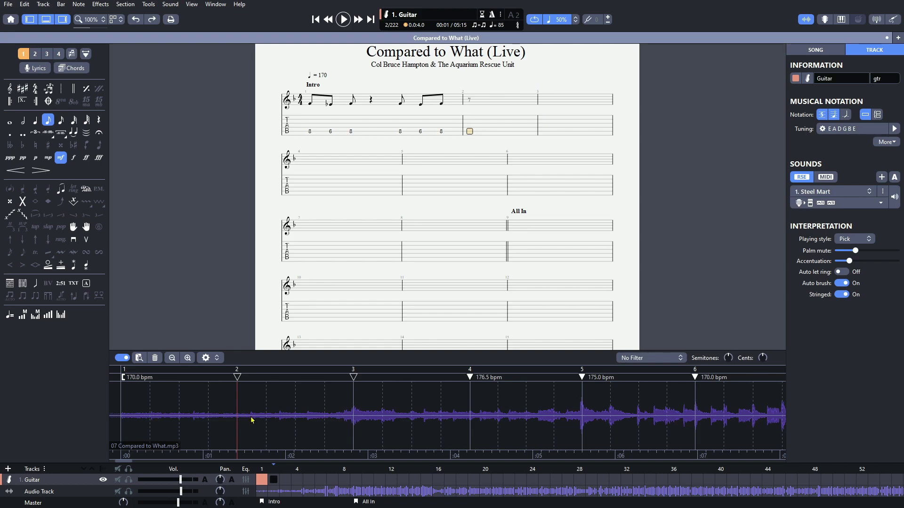
key(space)
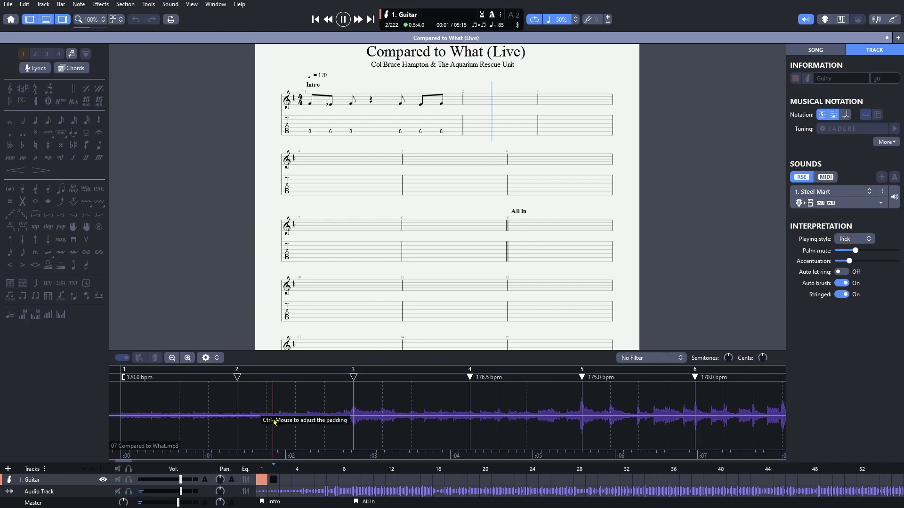
key(space)
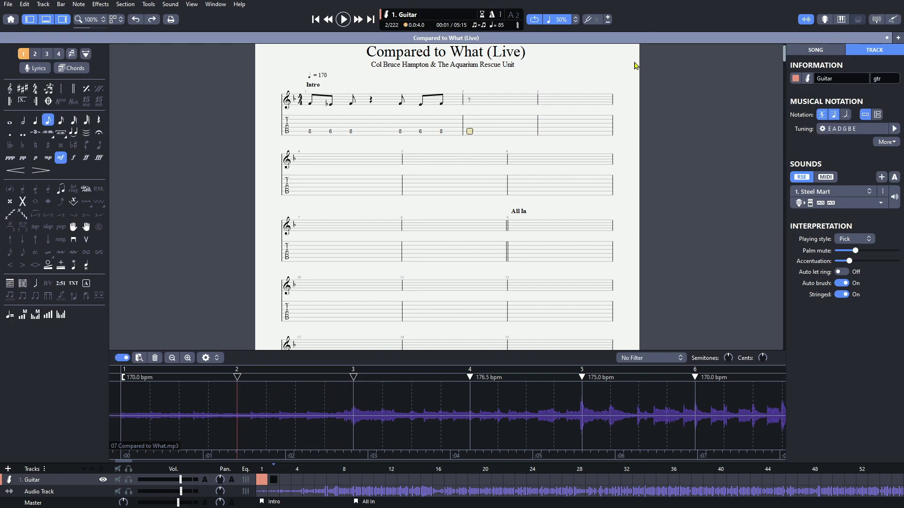
Enter low-E frets 5, 6, 7 and 8 with rests in bar 2, then play from bar 1
key(Right)
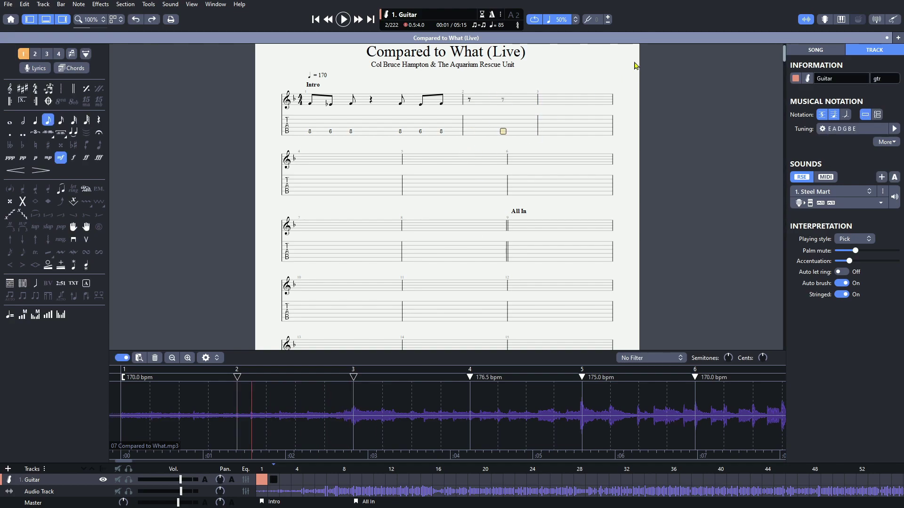
key(Down)
key(5)
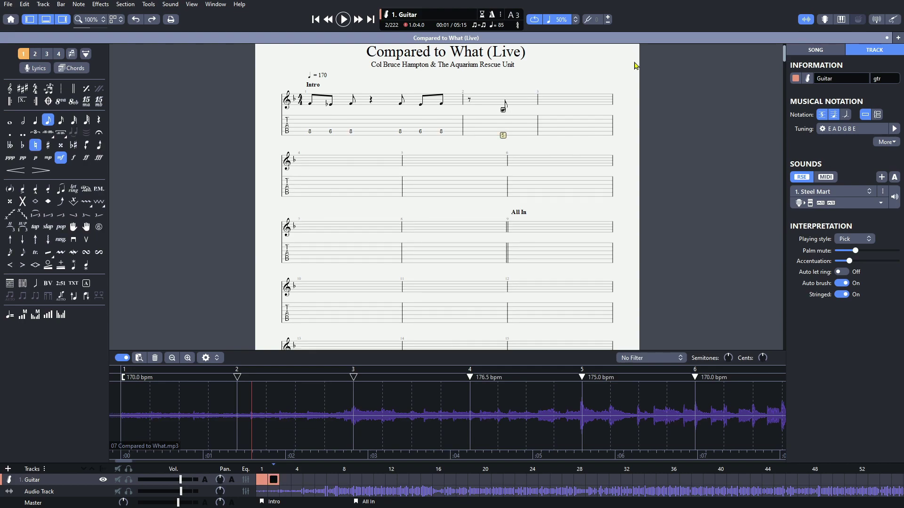
key(Right)
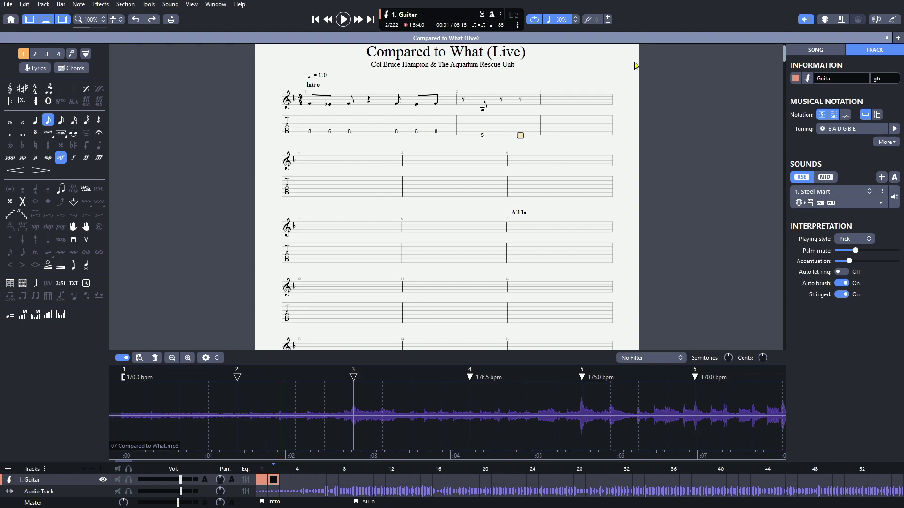
key(6)
key(Right)
key(r)
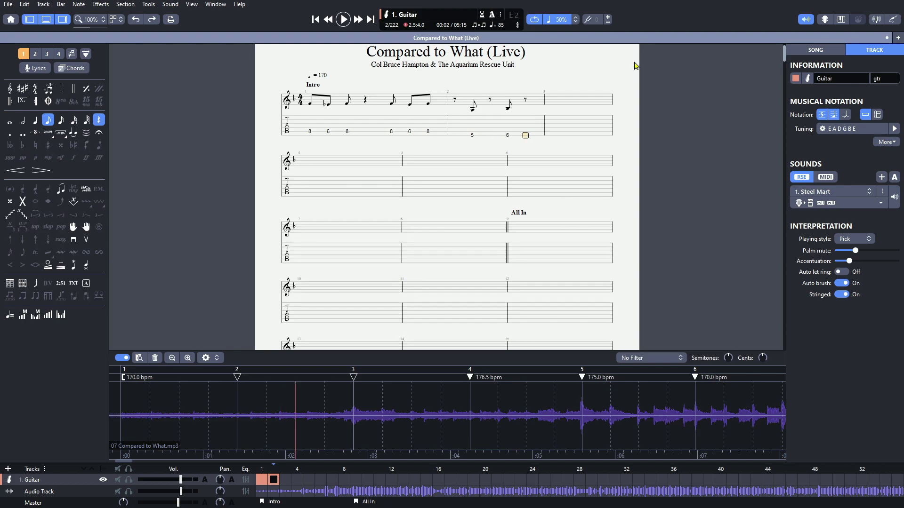
key(7)
key(Right)
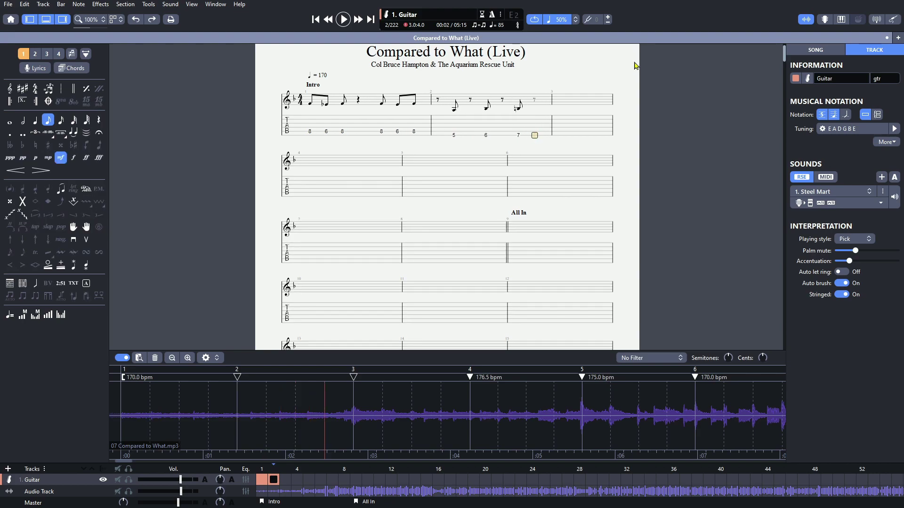
key(8)
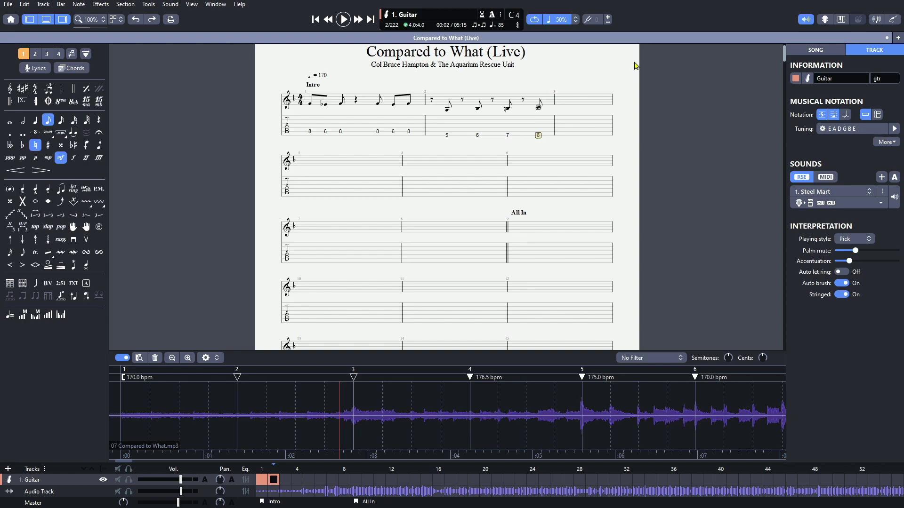
click(313, 133)
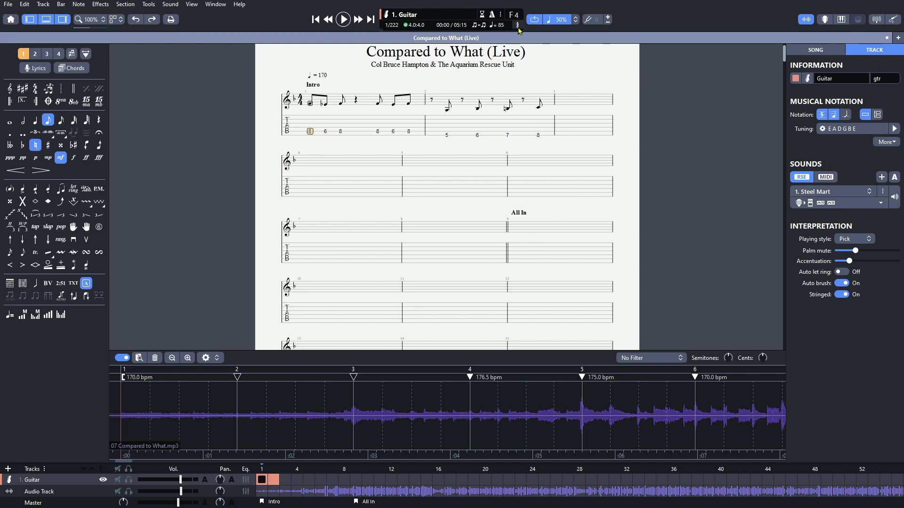
key(space)
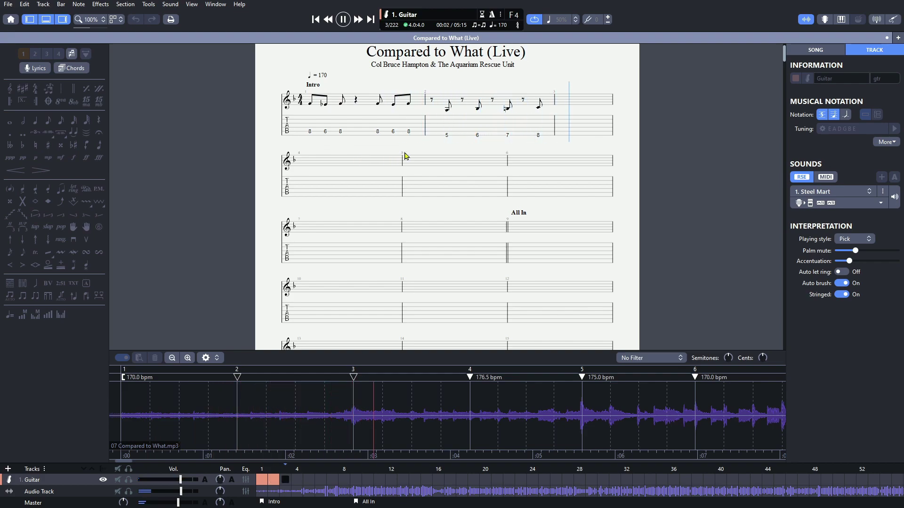
Copy the riff from bars 1–2 and paste it into bars 3–4, 5–6 and 7–8
key(space)
drag(311, 132, 549, 131)
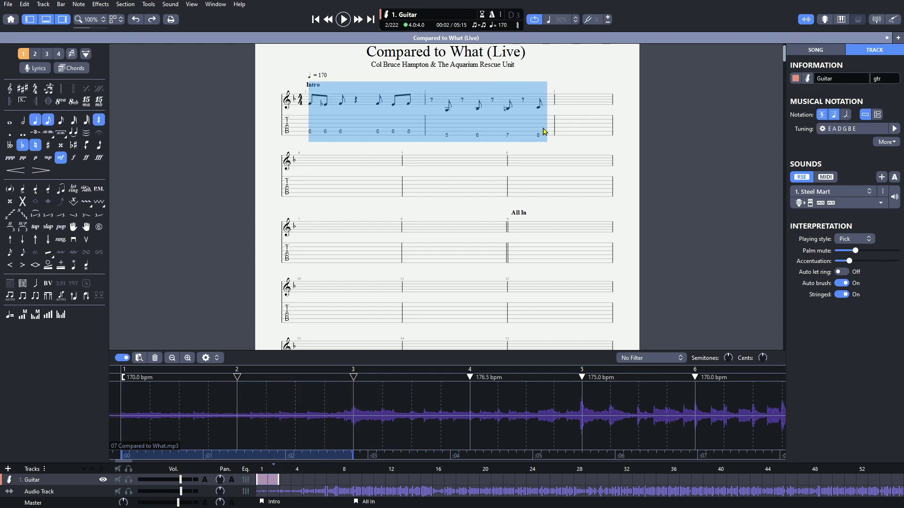
click(532, 19)
click(561, 133)
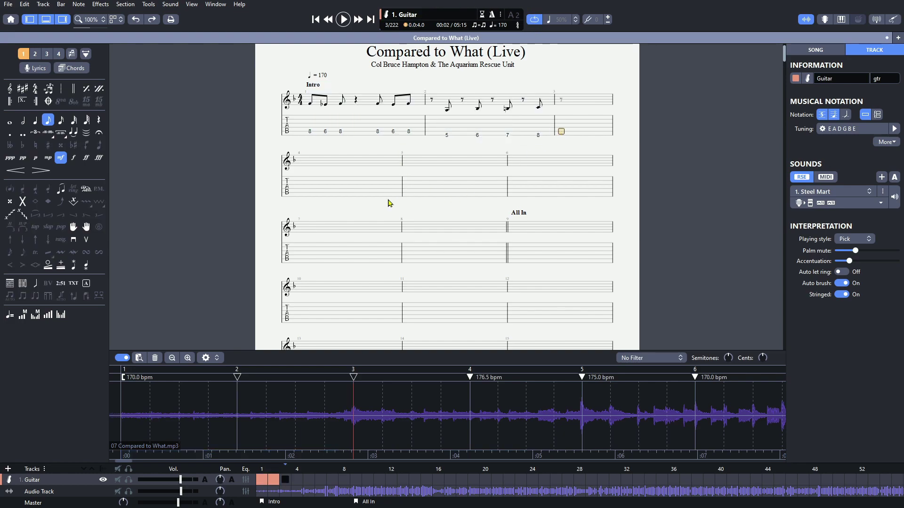
key(ctrl+v)
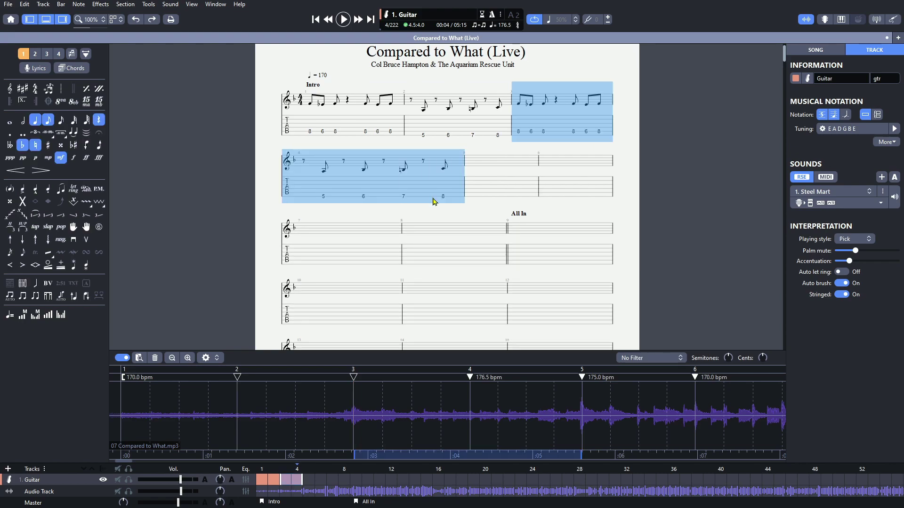
click(468, 197)
key(ctrl+v)
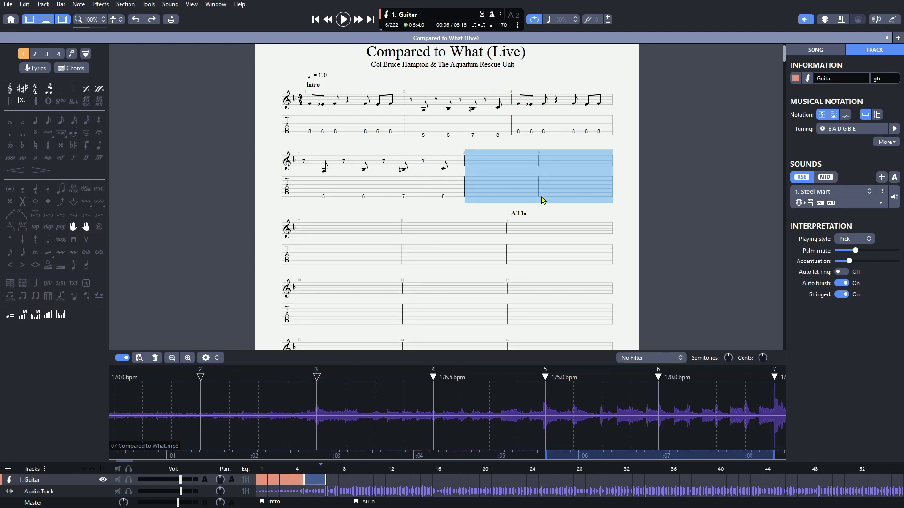
click(303, 261)
drag(303, 261, 496, 264)
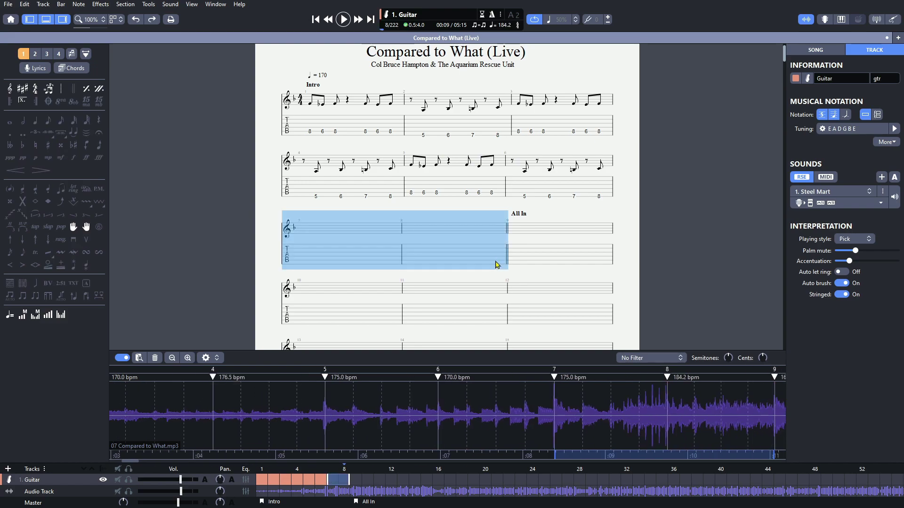
key(ctrl+v)
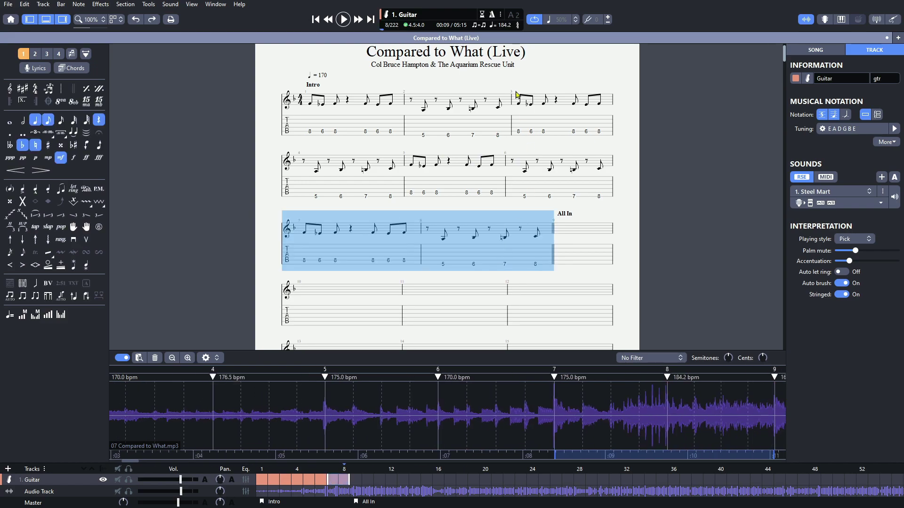
click(309, 133)
key(space)
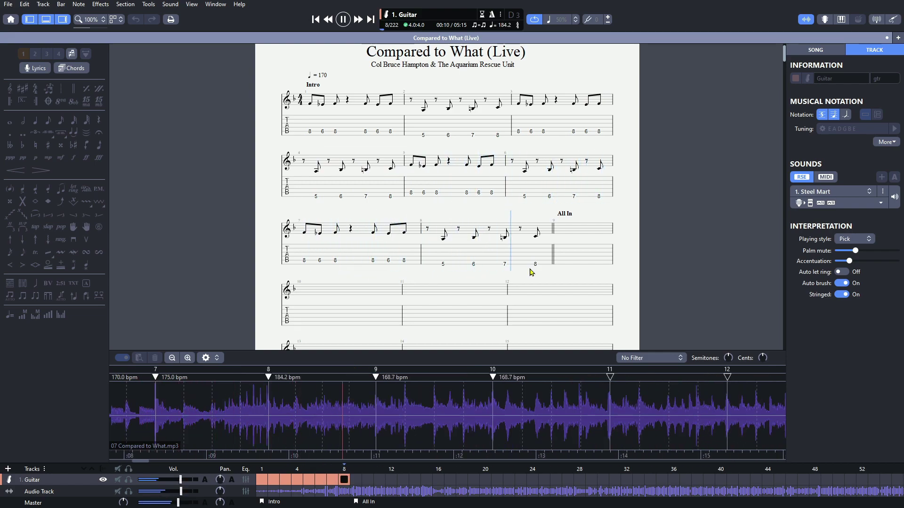
key(space)
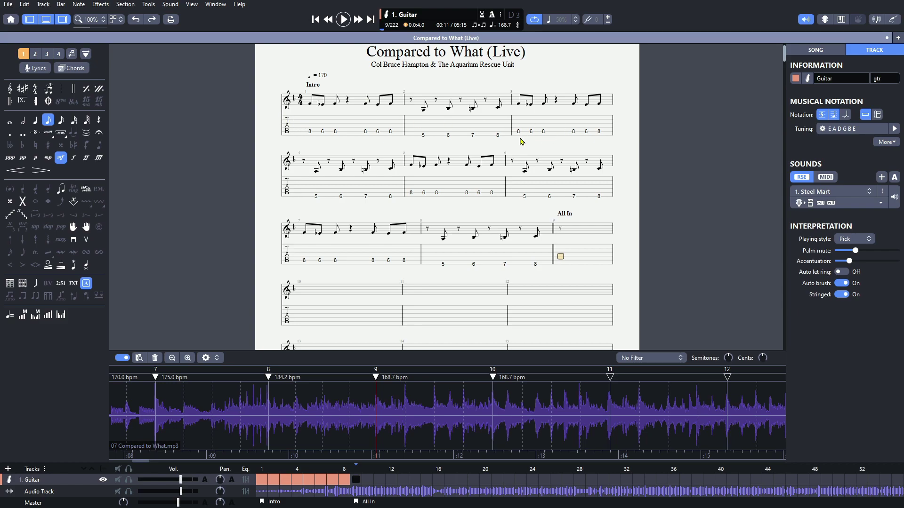
scroll(322, 140, up, 1)
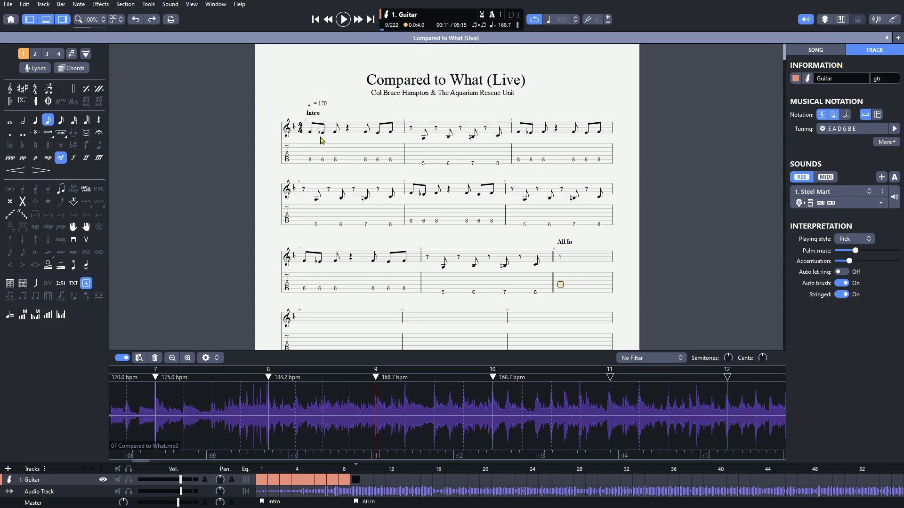